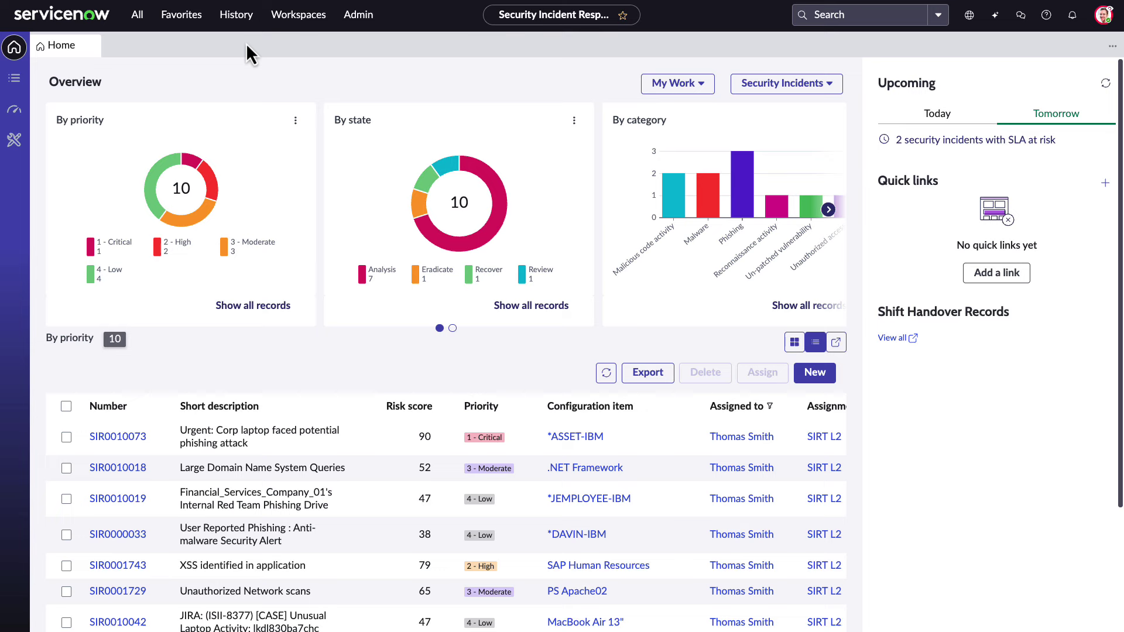
# Step: Sort the incident list by Priority so critical incident SIR0010073 appears first
pyautogui.click(295, 21)
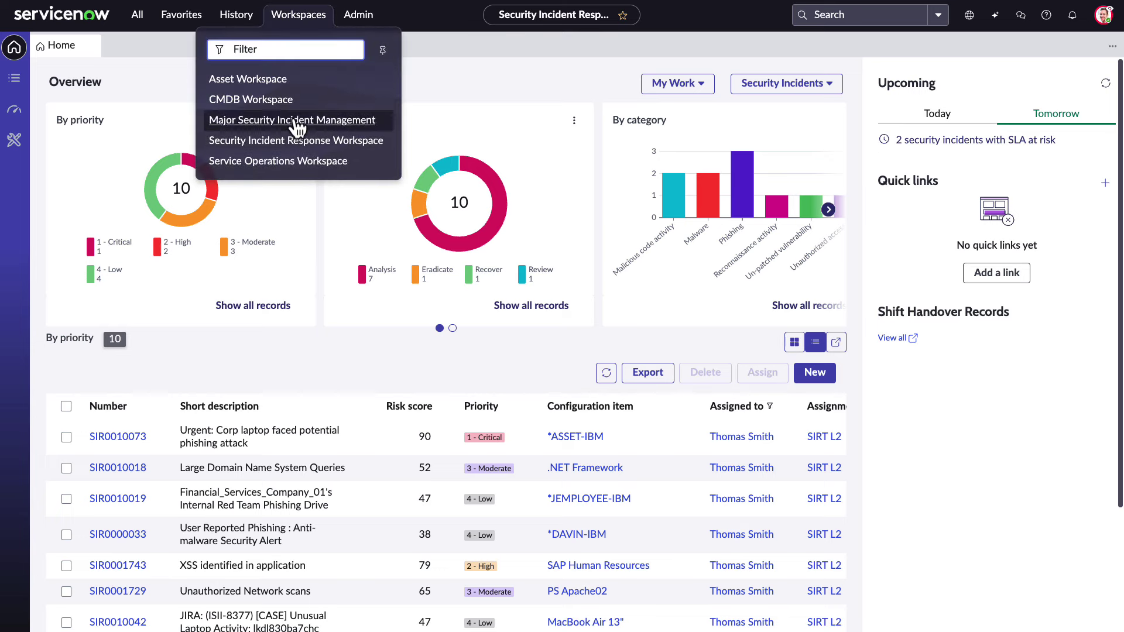
pyautogui.click(348, 154)
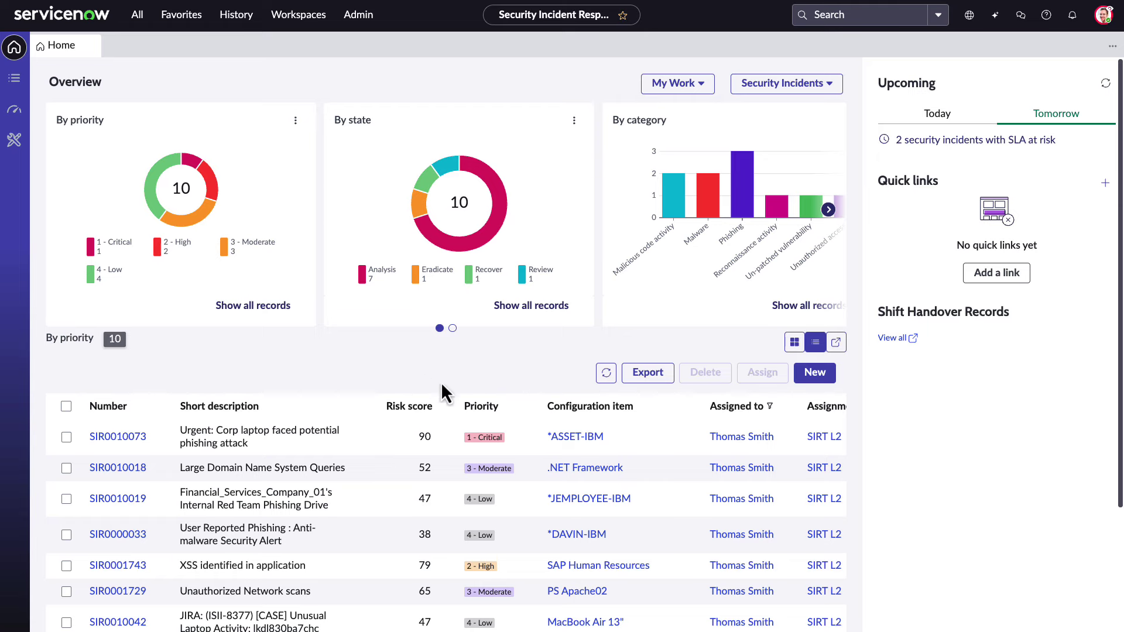
pyautogui.click(476, 414)
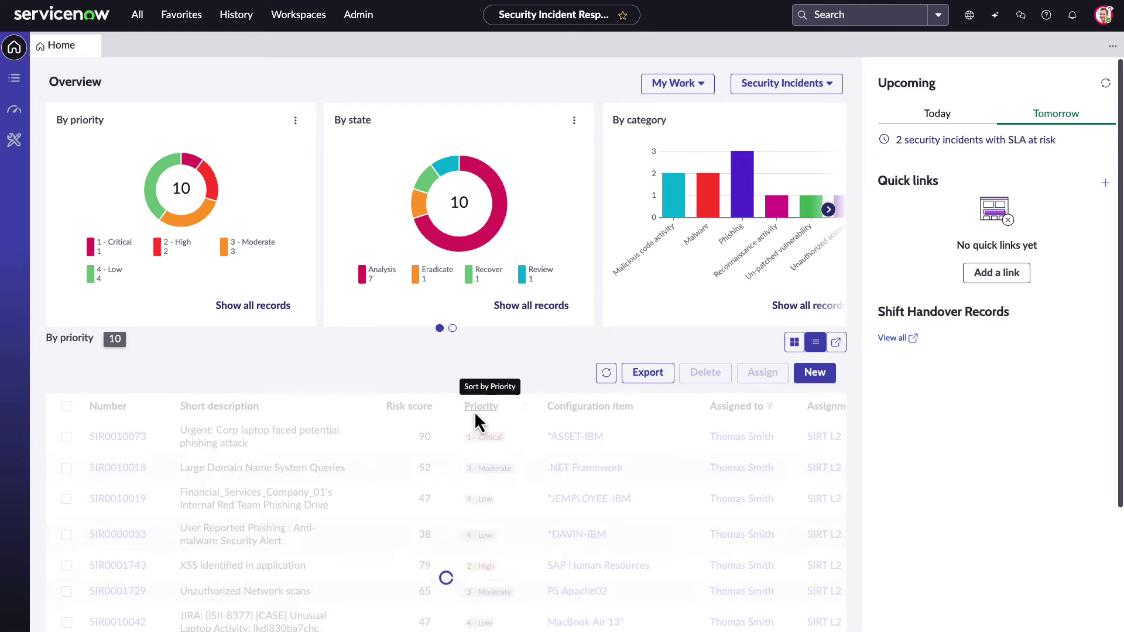
pyautogui.click(478, 410)
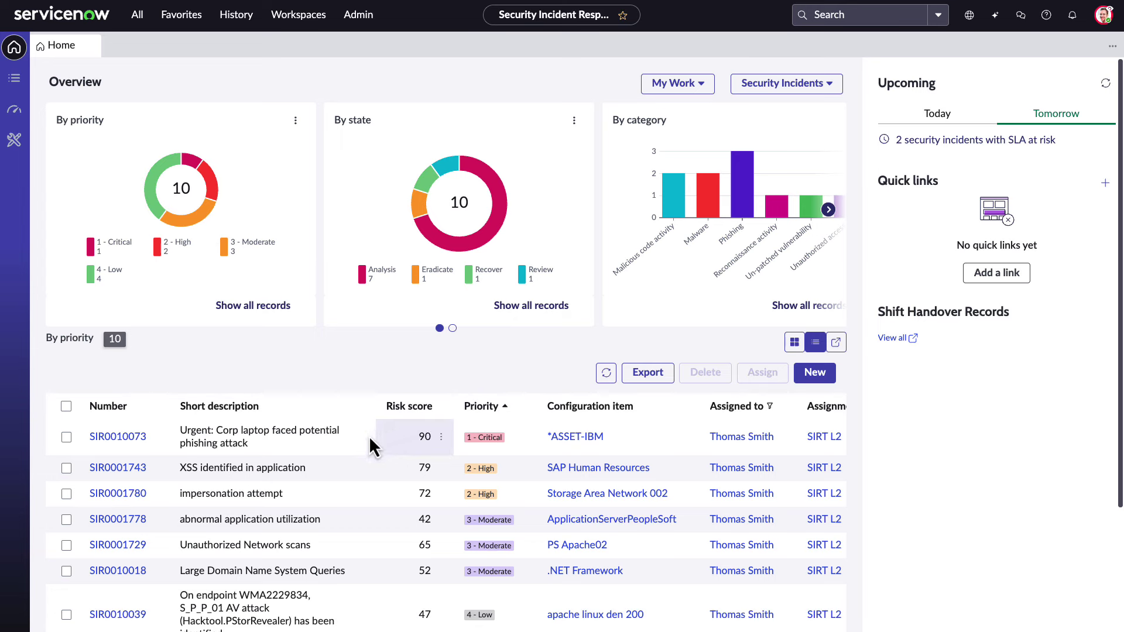
# Step: Open incident SIR0010073 and read the reporter's phishing description on the Overview tab
pyautogui.click(117, 442)
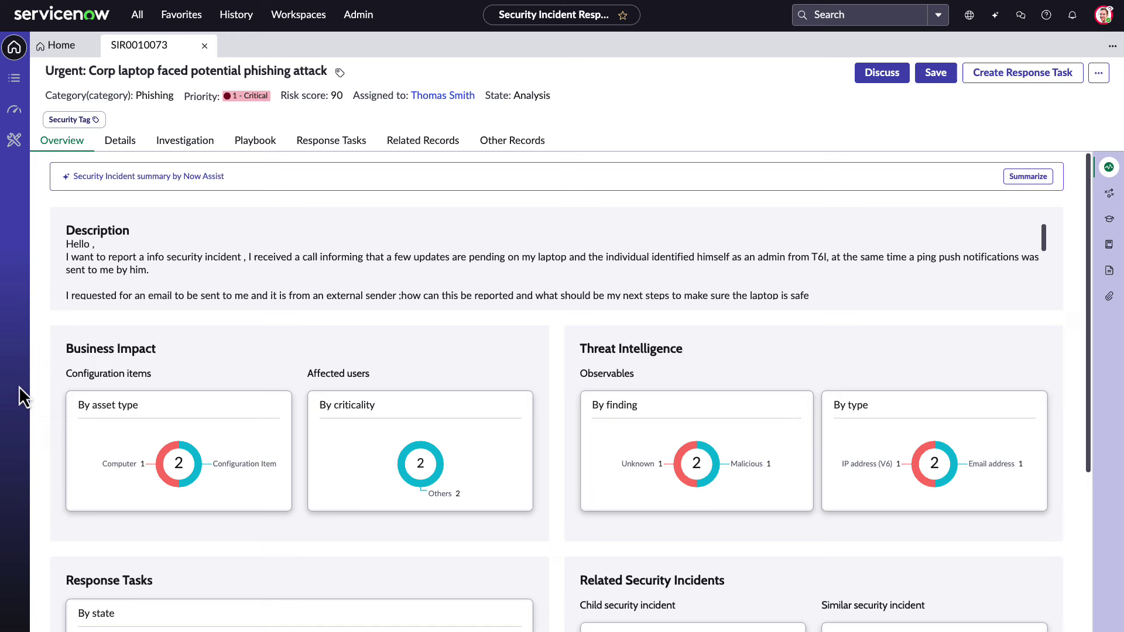
pyautogui.scroll(-2, 149, 280)
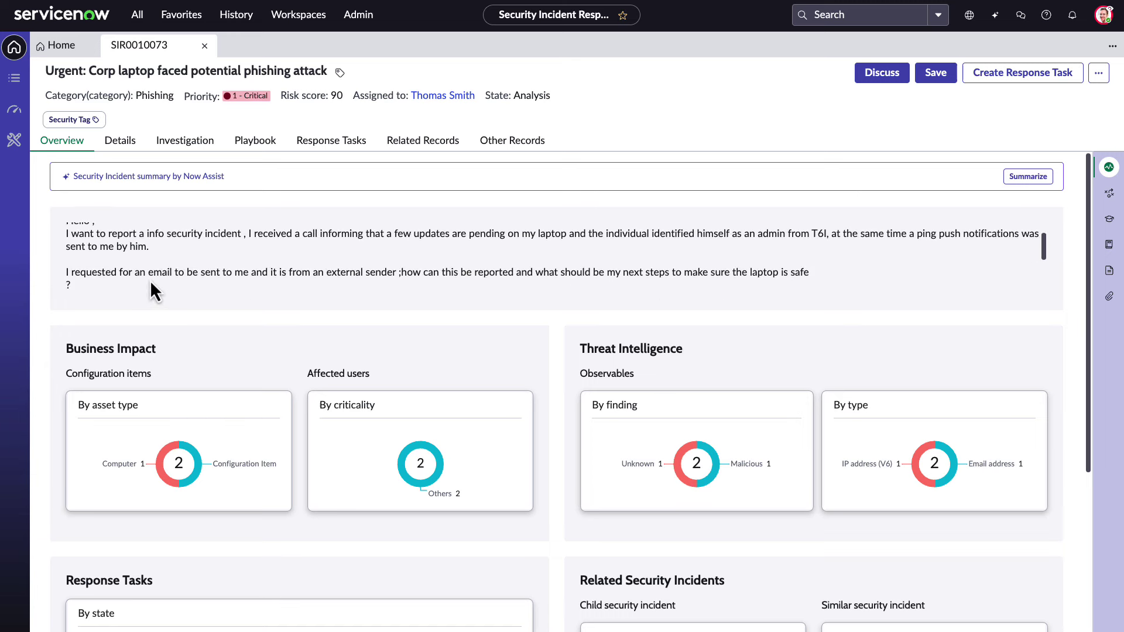
pyautogui.scroll(-2, 150, 280)
pyautogui.scroll(-2, 150, 280)
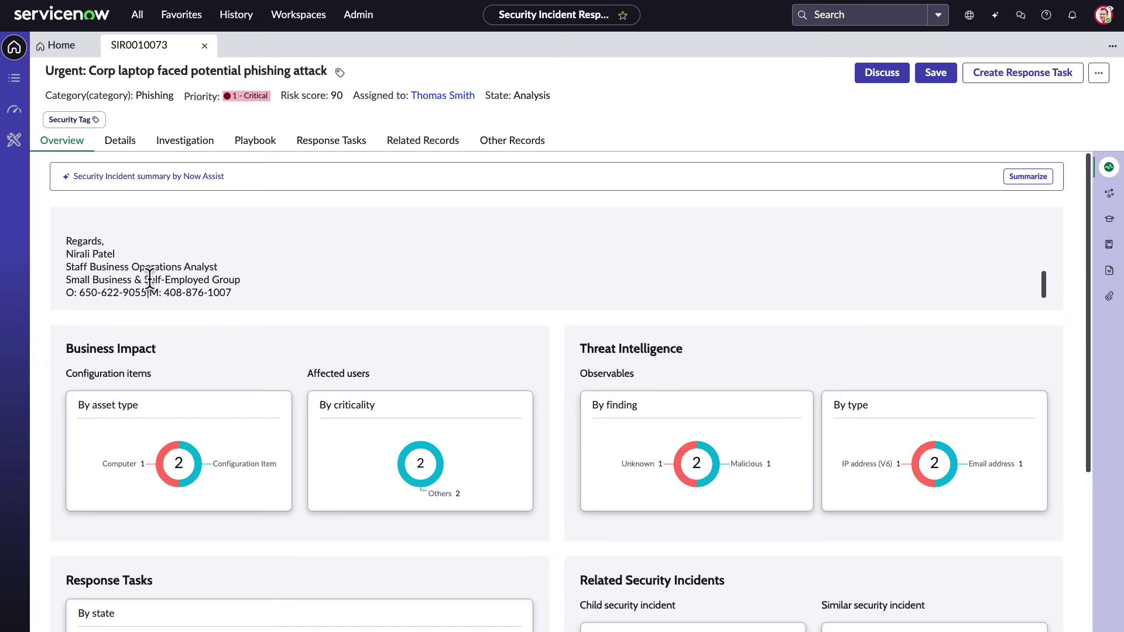
pyautogui.scroll(5, 150, 280)
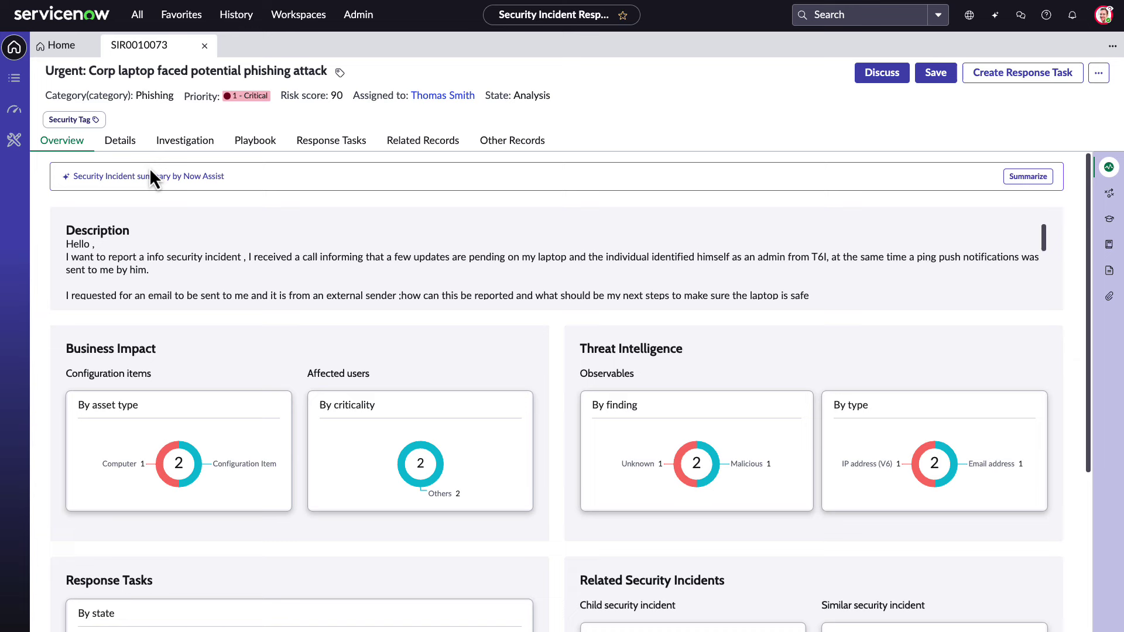
# Step: Open SIR0010073's Details tab and scroll through its Description field and Activity log
pyautogui.click(139, 151)
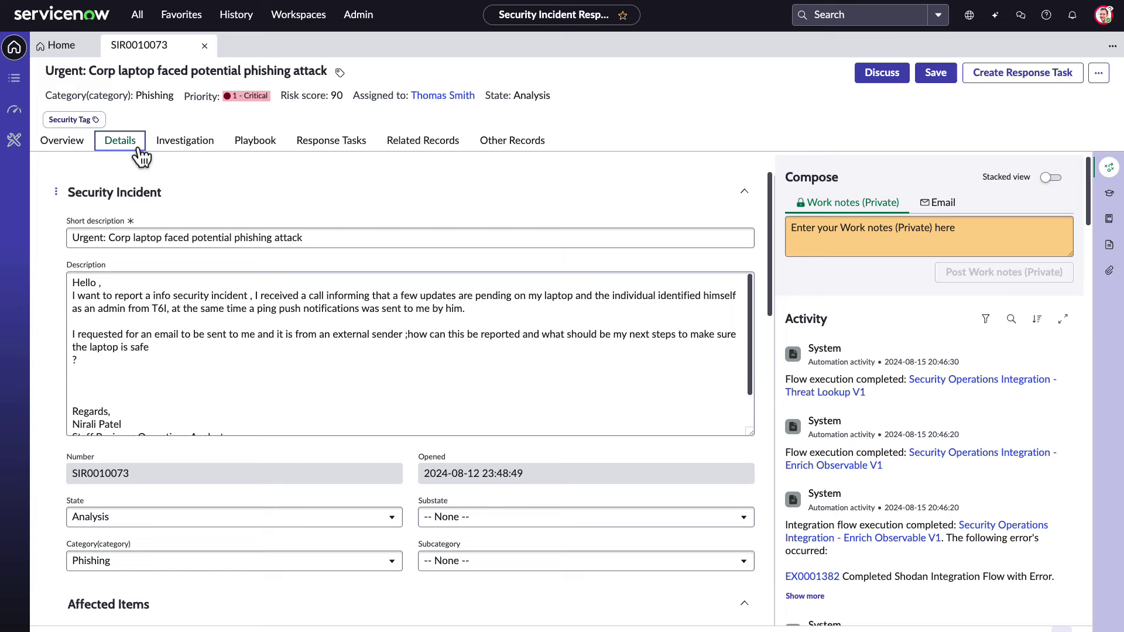
pyautogui.scroll(-1, 359, 321)
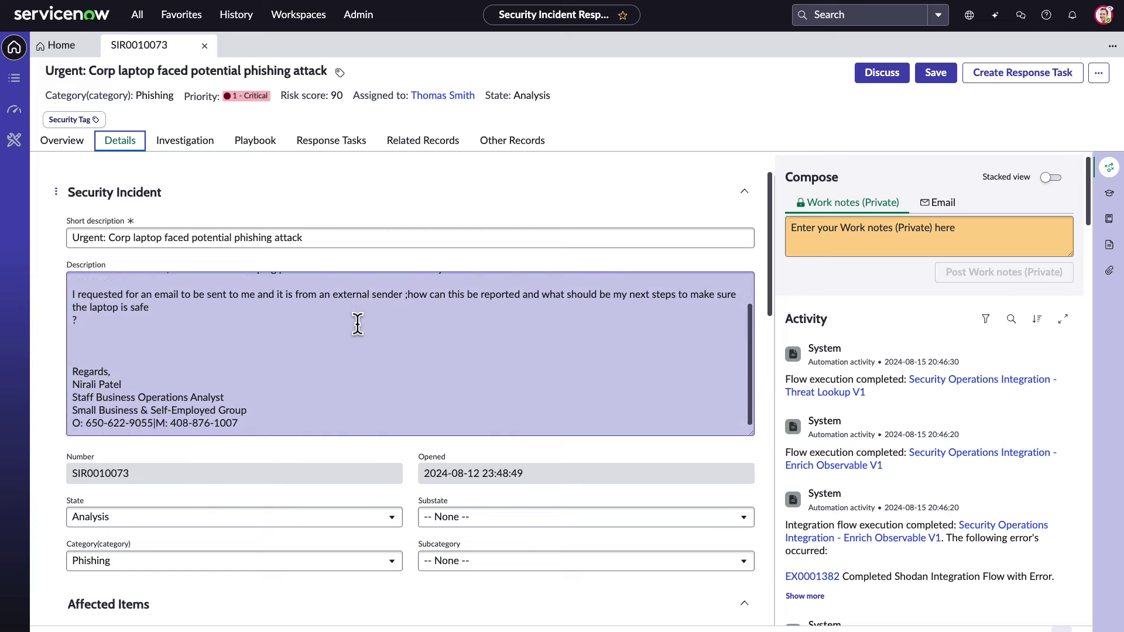
pyautogui.scroll(1, 379, 335)
pyautogui.scroll(-2, 896, 403)
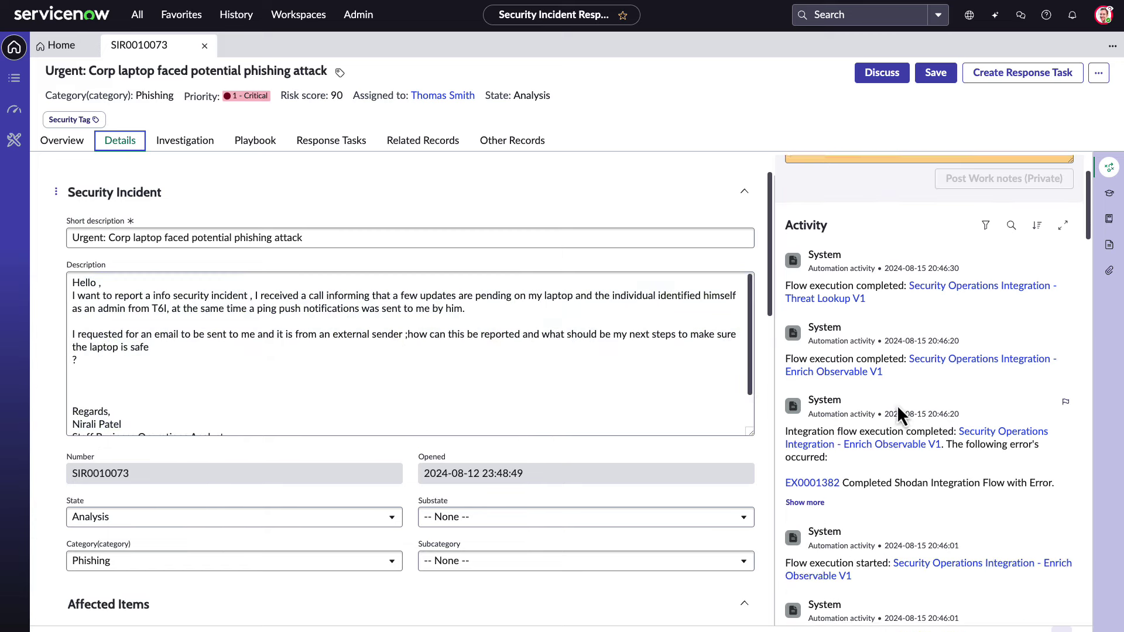
pyautogui.scroll(-5, 897, 406)
pyautogui.scroll(7, 895, 410)
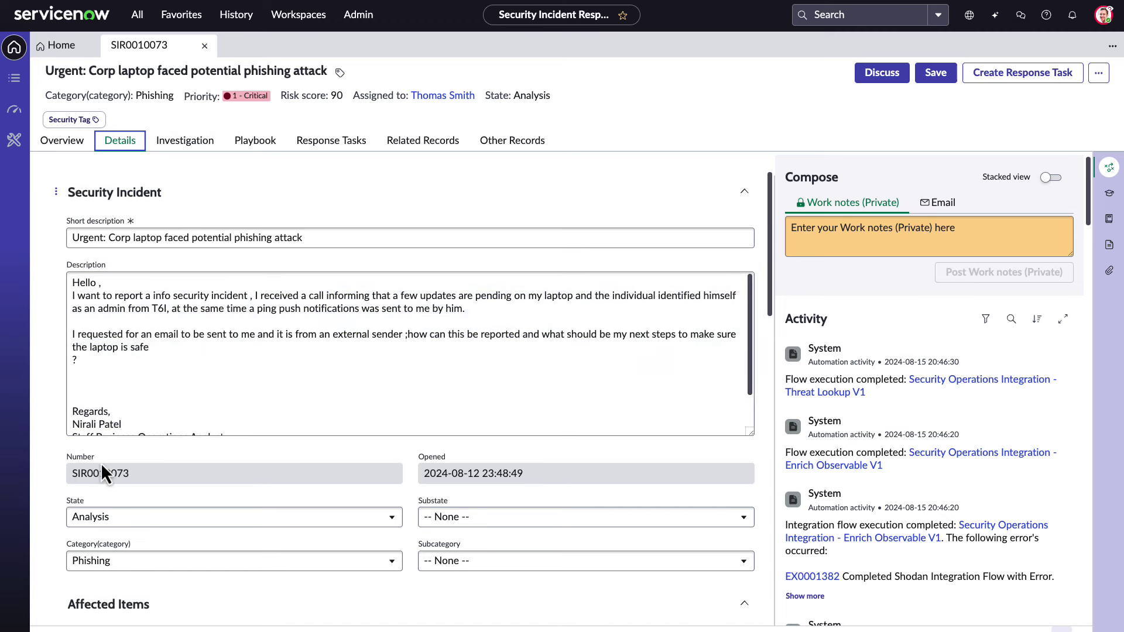
pyautogui.scroll(-1, 41, 471)
pyautogui.scroll(-2, 40, 470)
pyautogui.scroll(2, 40, 467)
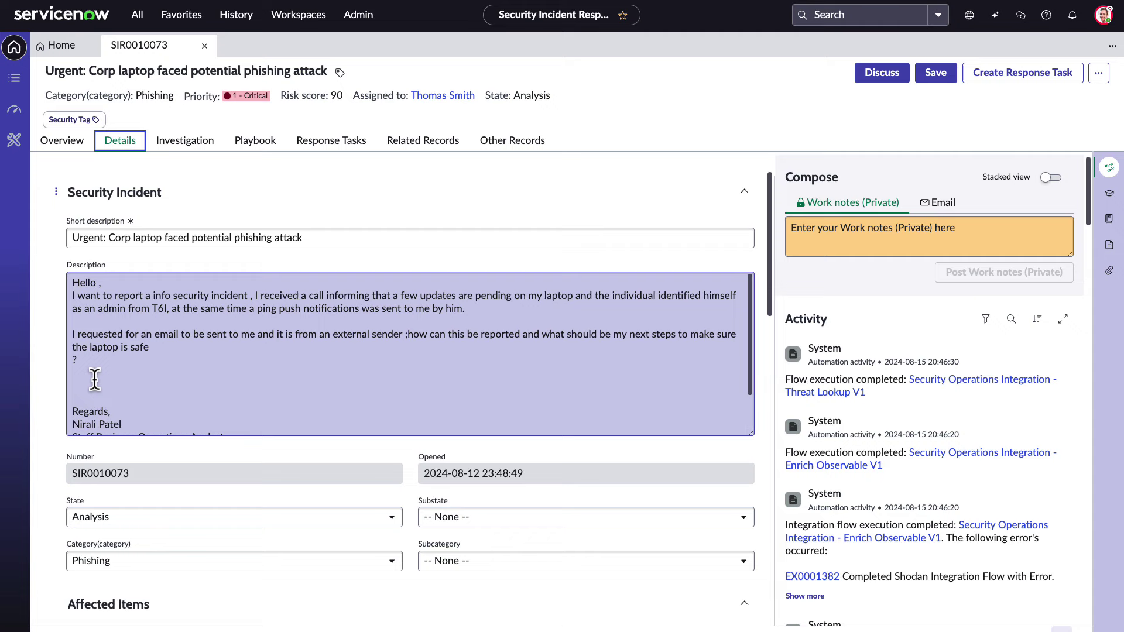
# Step: Review SIR0010073's configuration items, affected users and associated observables, then return to Overview
pyautogui.click(420, 153)
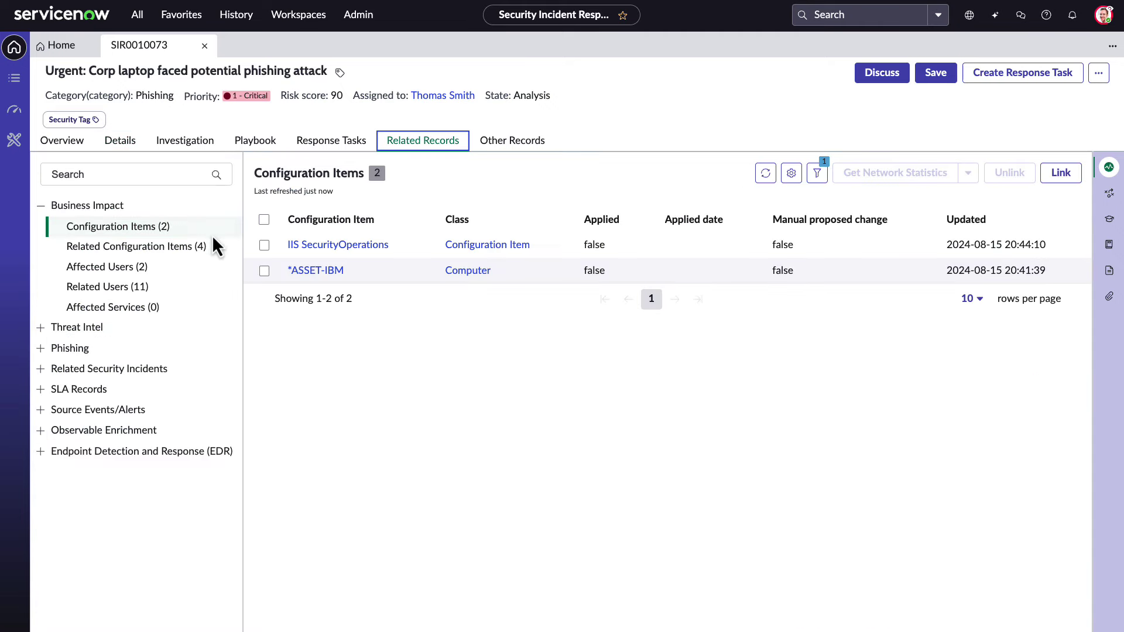
pyautogui.click(210, 230)
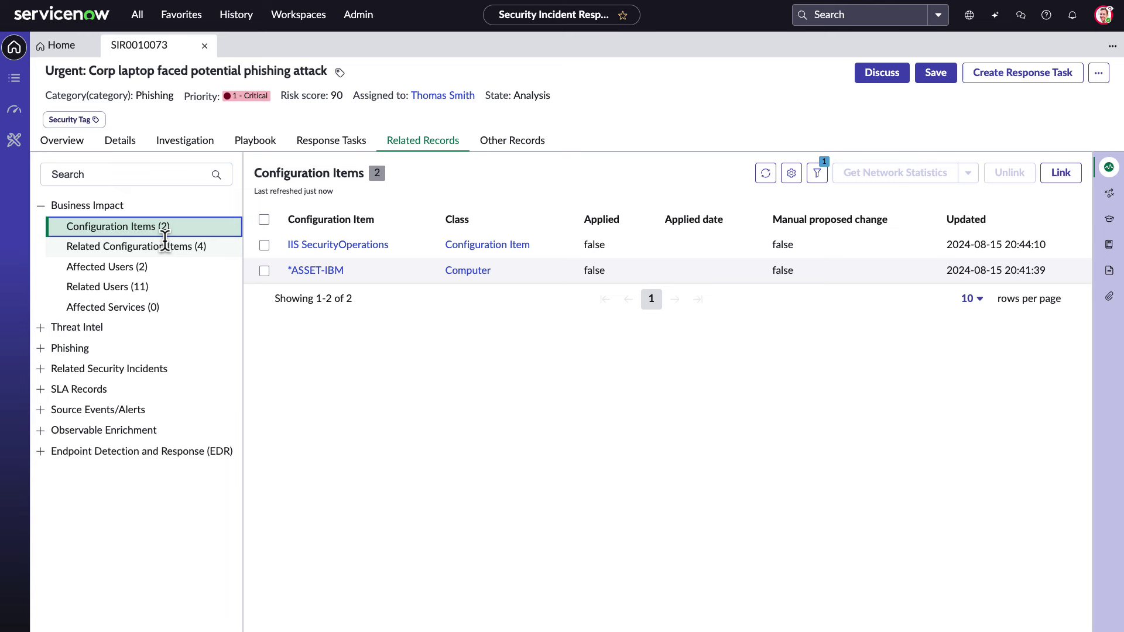
pyautogui.click(167, 265)
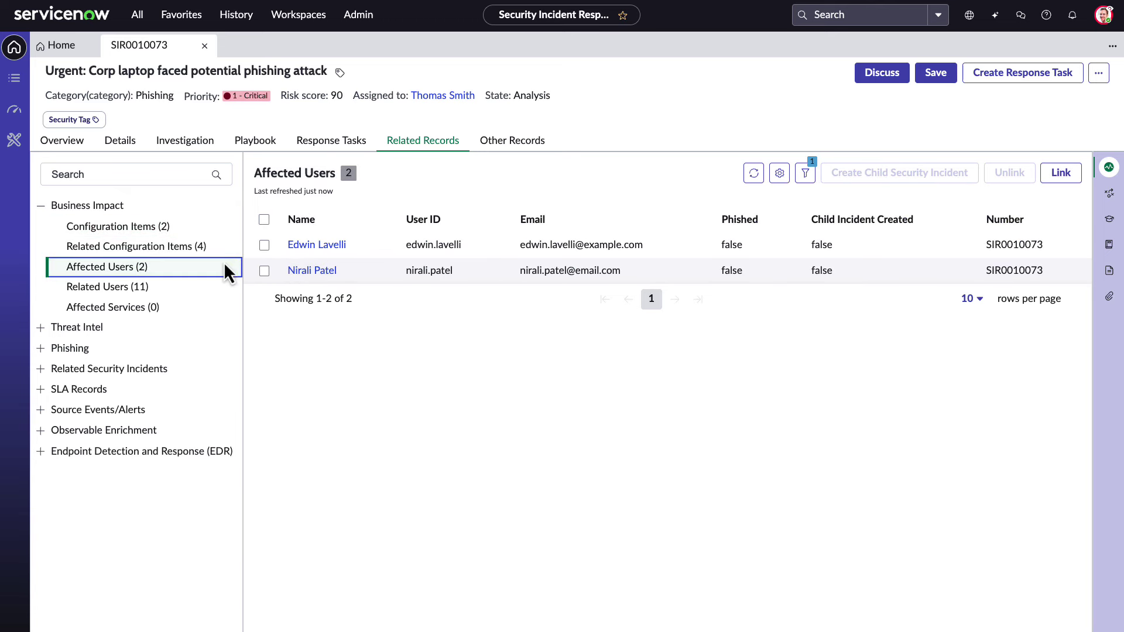
pyautogui.click(41, 329)
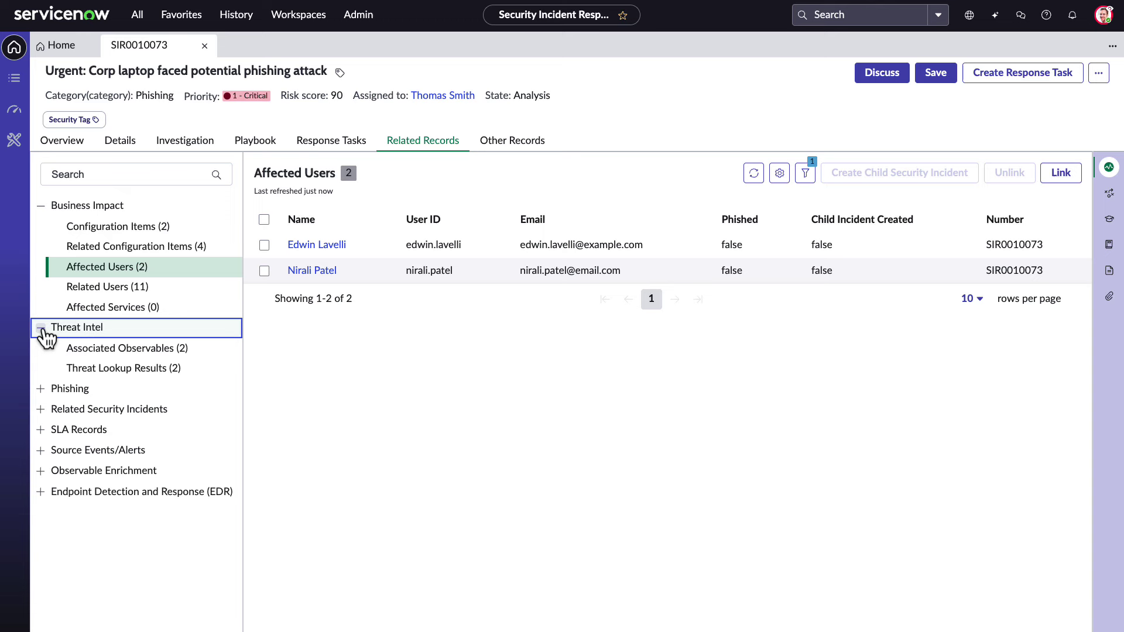
pyautogui.click(115, 348)
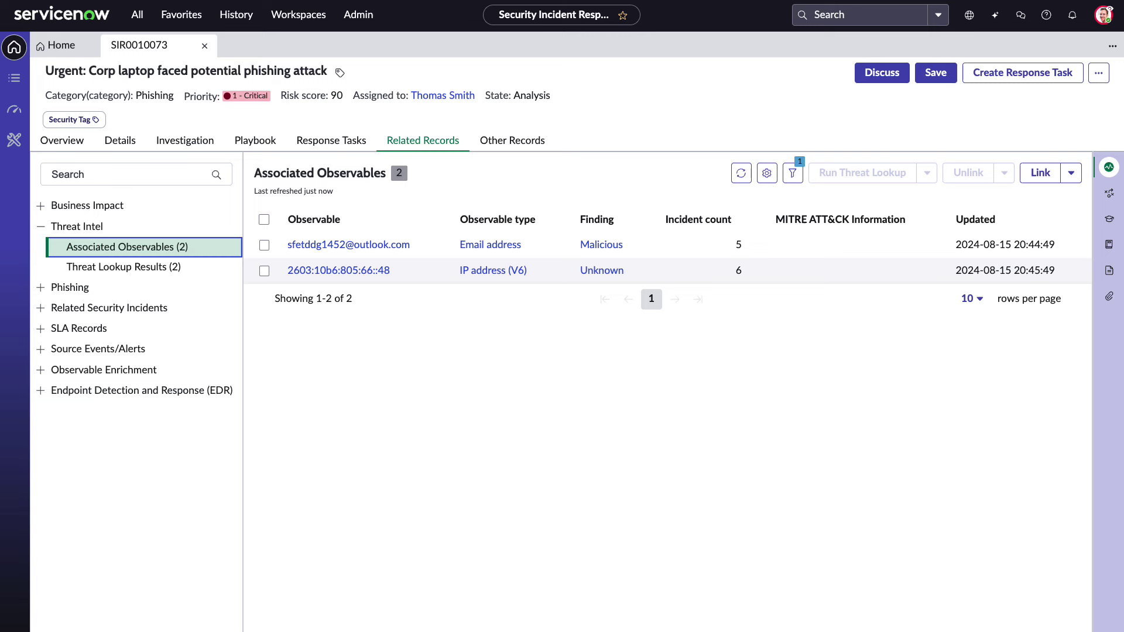
pyautogui.click(62, 146)
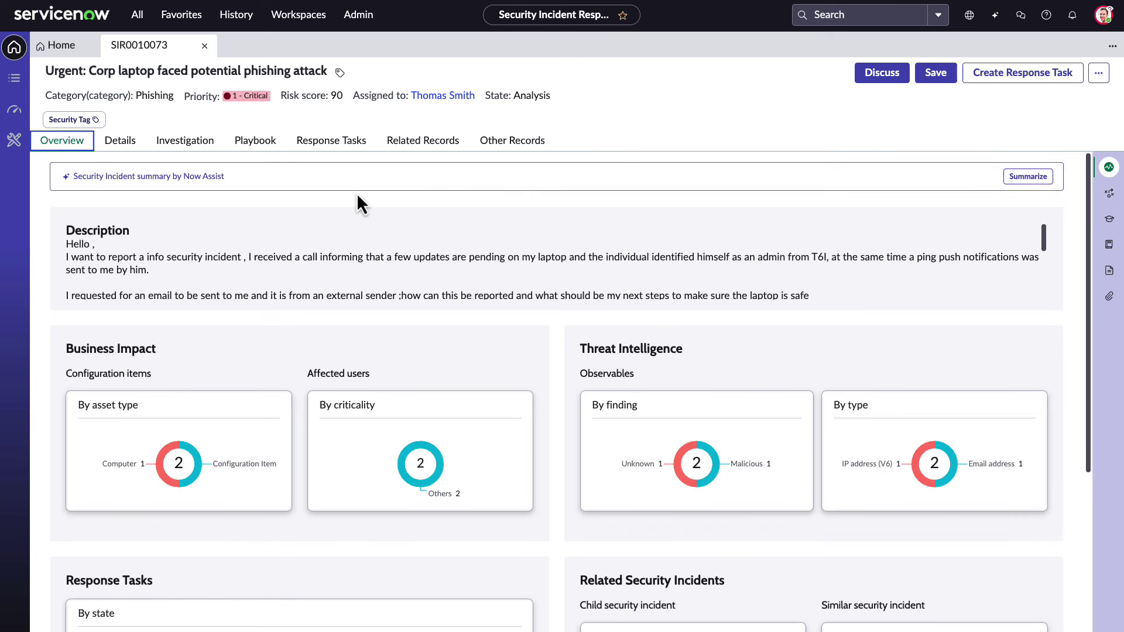
# Step: Generate a Now Assist summary of SIR0010073 from the Overview summary bar
pyautogui.click(1045, 183)
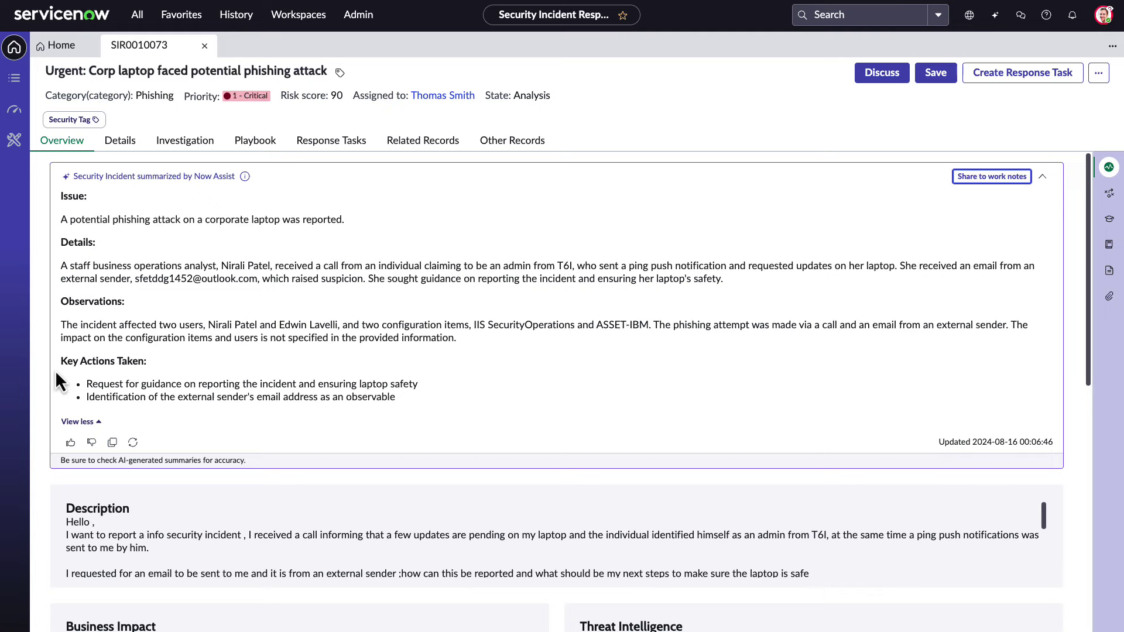
# Step: Review the Now Assist summary text, including Key Actions Taken, and save it to work notes
pyautogui.click(1006, 180)
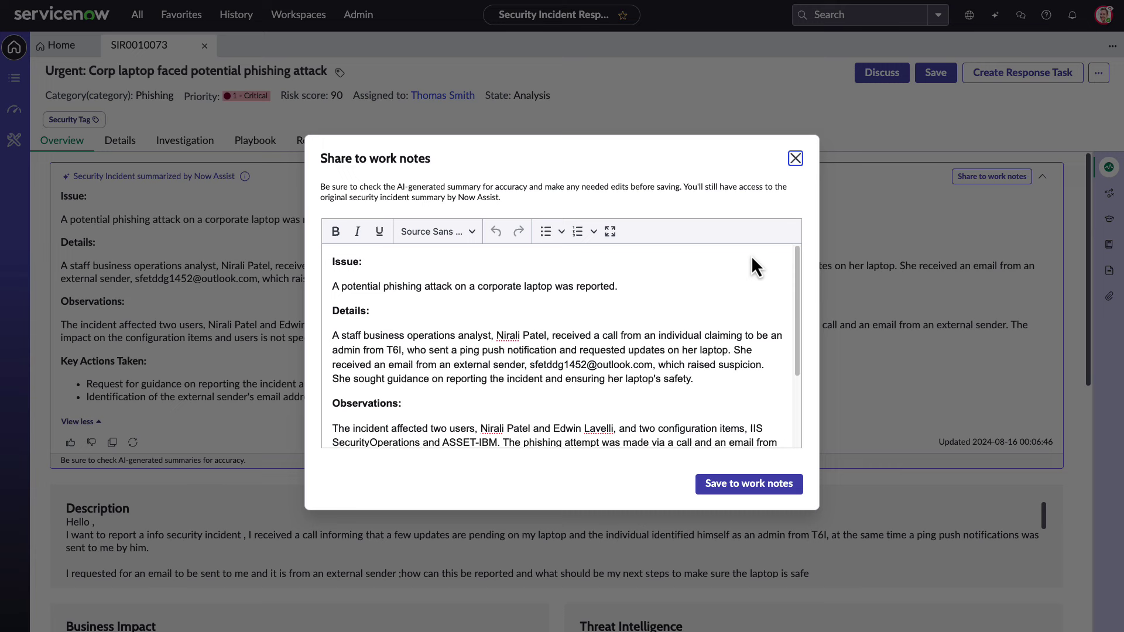
pyautogui.click(509, 293)
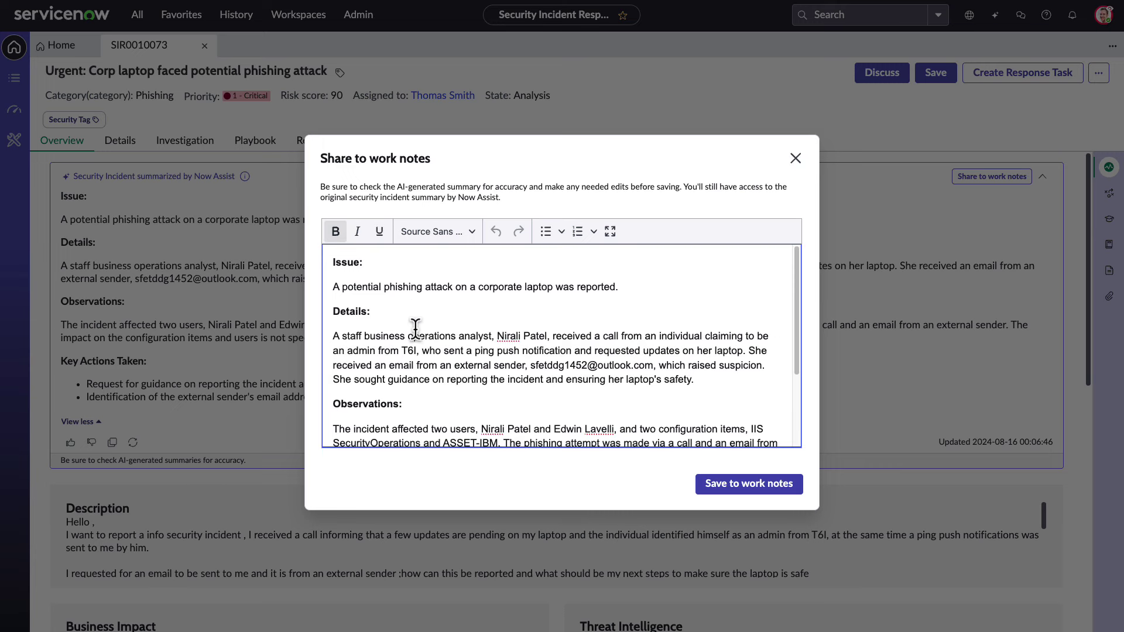
pyautogui.scroll(-3, 416, 330)
pyautogui.scroll(-2, 415, 331)
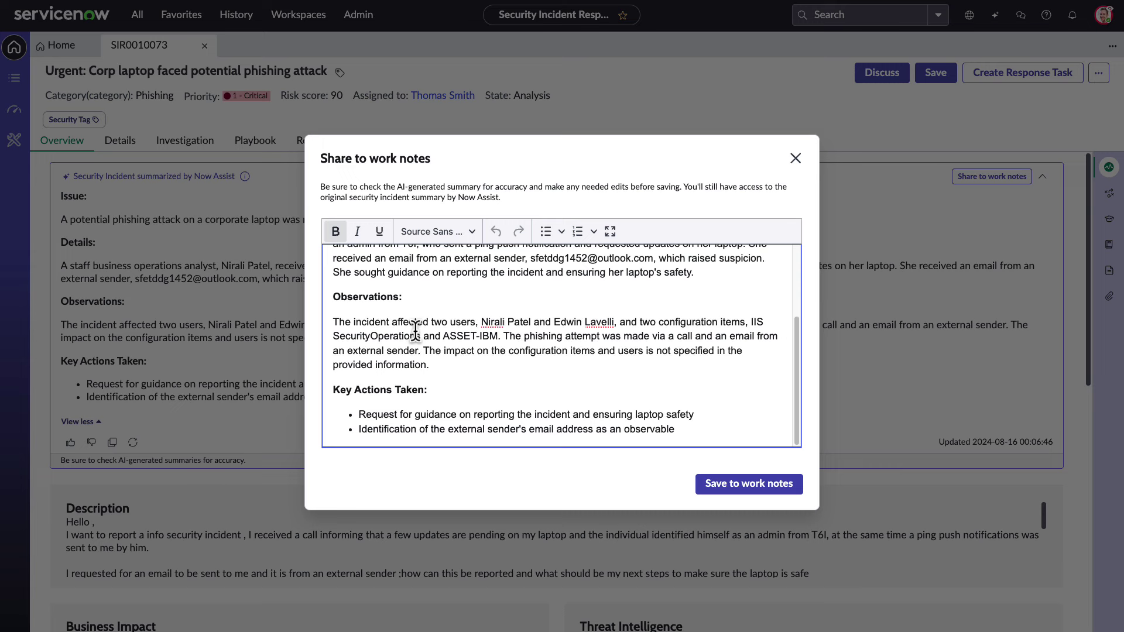
pyautogui.click(679, 434)
pyautogui.scroll(4, 686, 432)
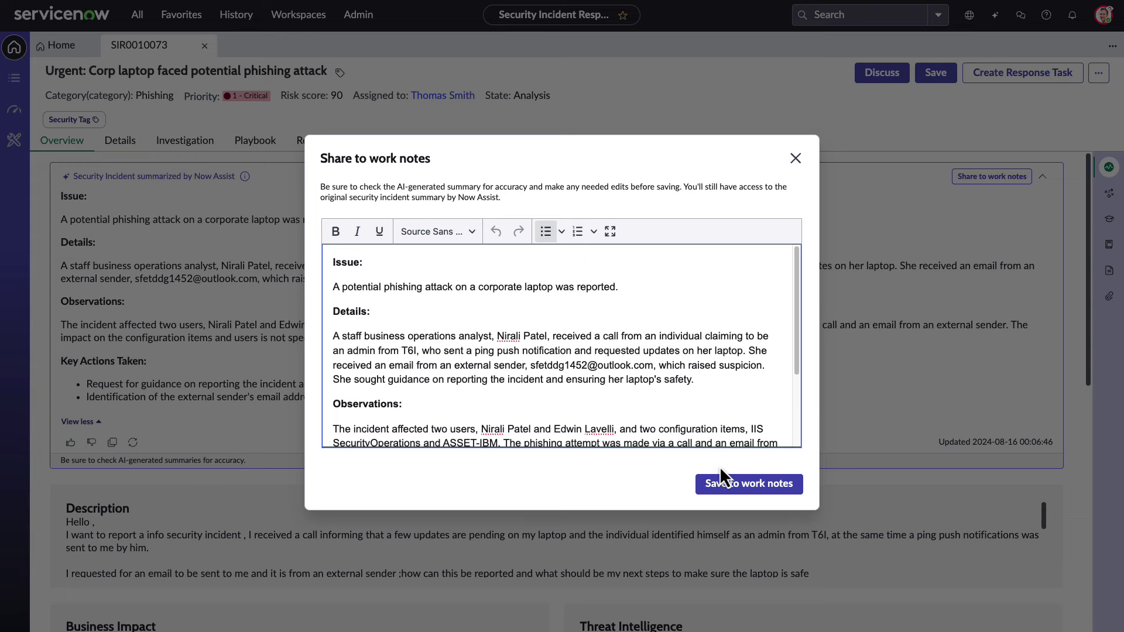
pyautogui.click(740, 477)
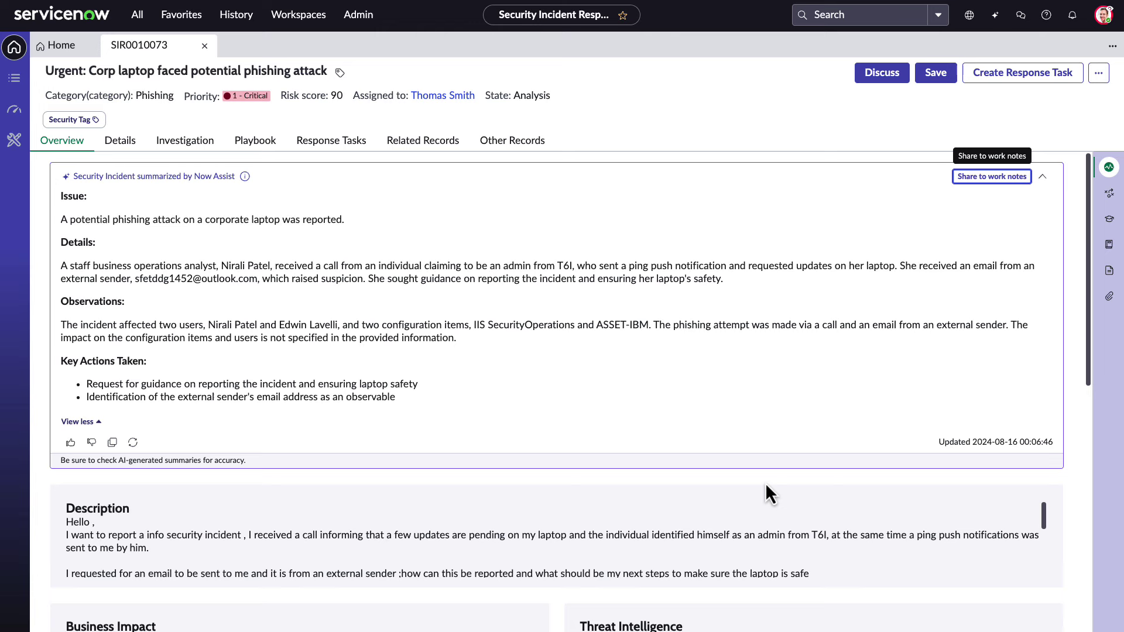
# Step: Copy the Now Assist summary to the clipboard and dismiss the confirmation notice
pyautogui.click(764, 482)
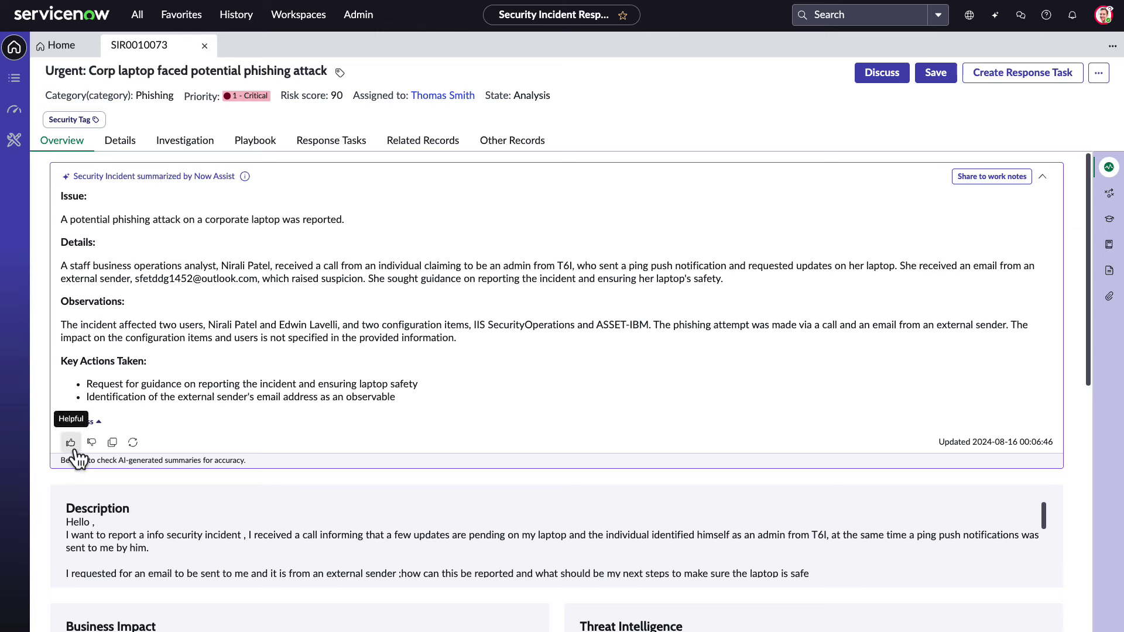
pyautogui.click(112, 443)
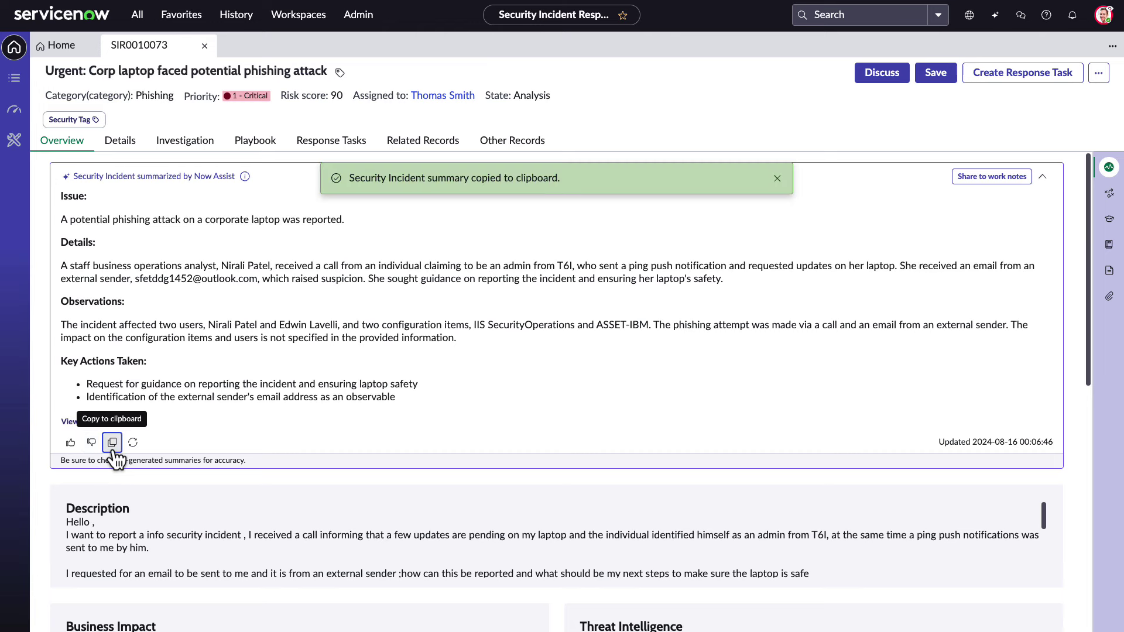
pyautogui.click(779, 179)
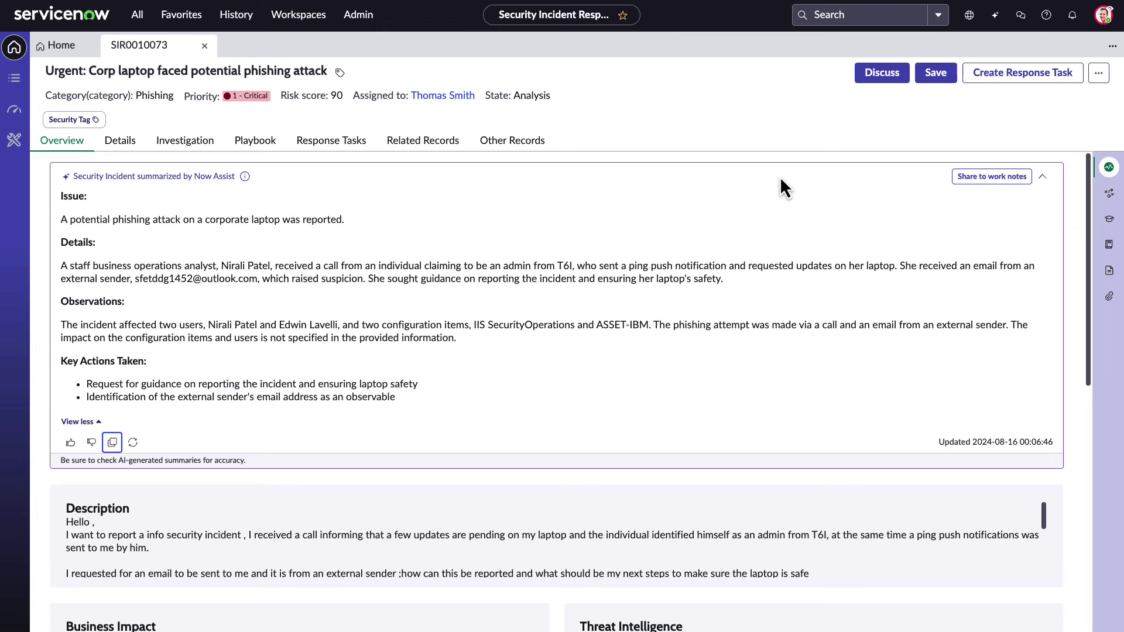
# Step: Show SIR0010073's Details tab with State Review and the summary work note
pyautogui.click(139, 472)
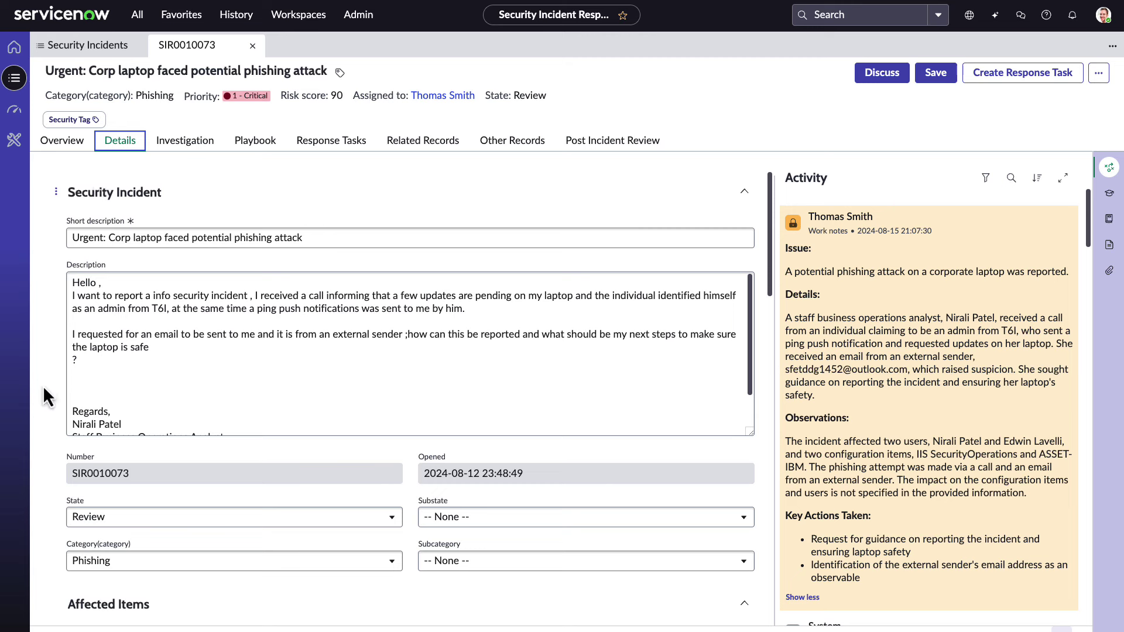
# Step: Set SIR0010073's State to Closed and advance the close dialog to resolution details
pyautogui.click(117, 517)
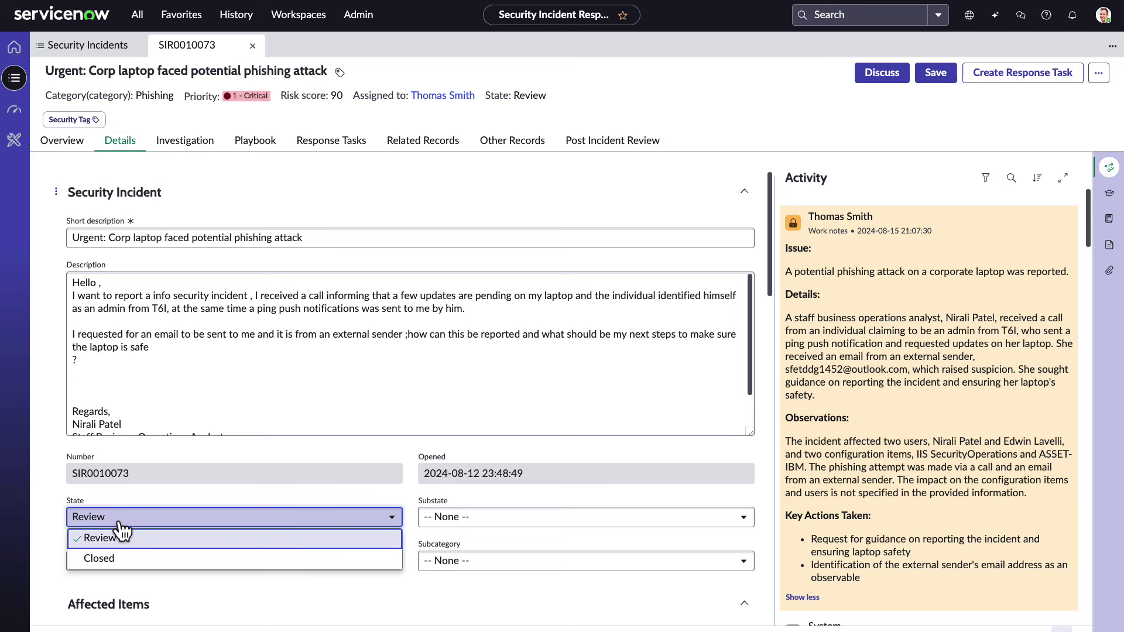
pyautogui.click(139, 558)
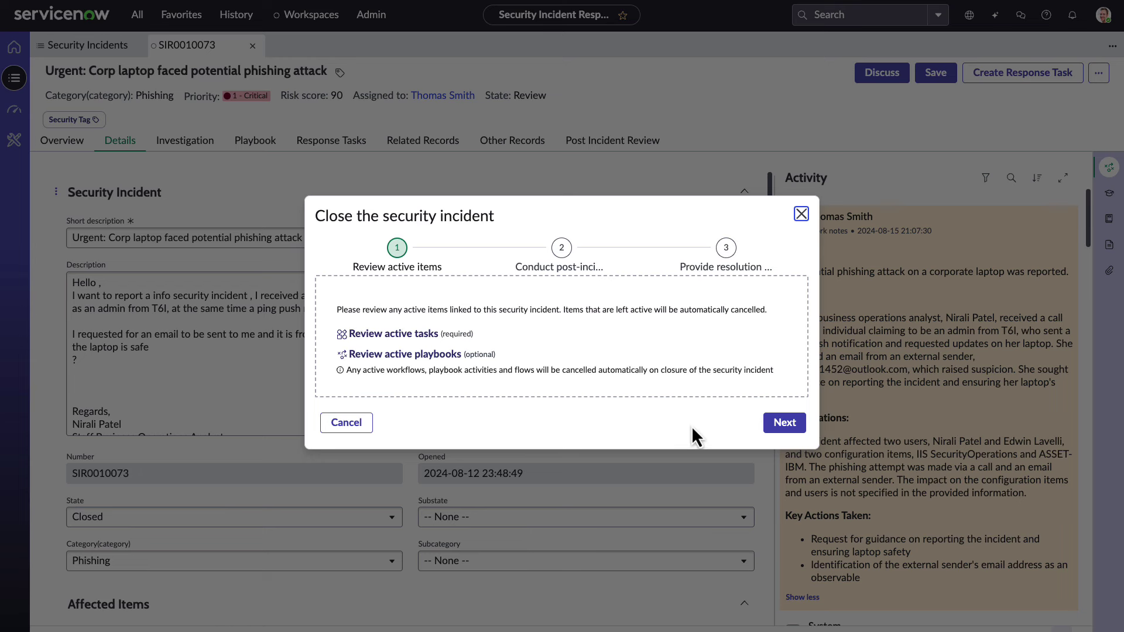
pyautogui.click(784, 422)
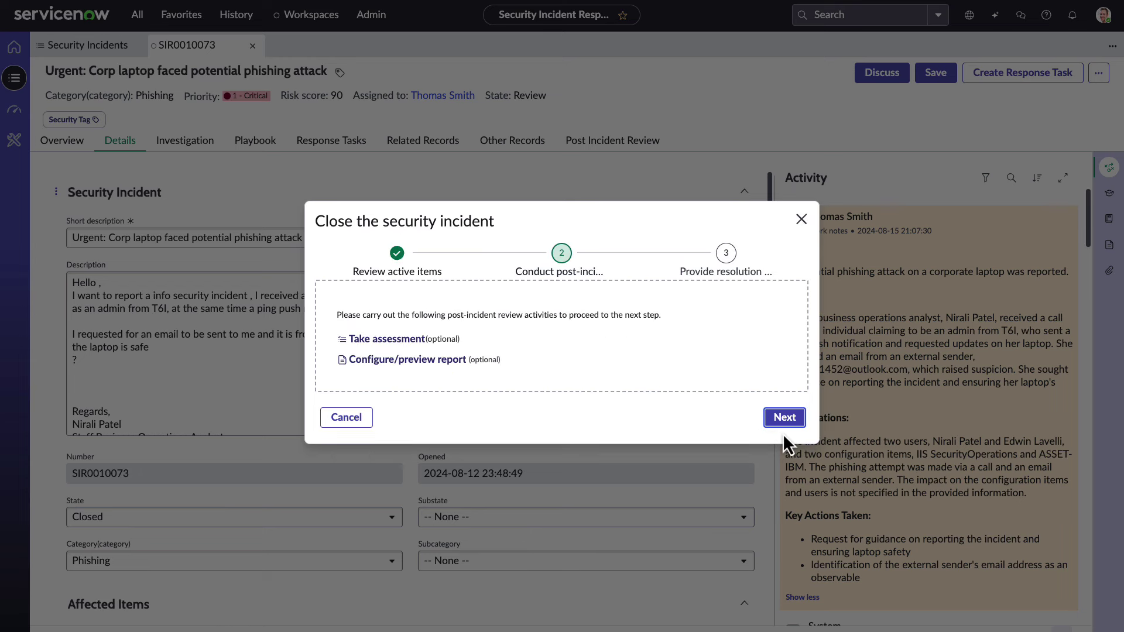
pyautogui.click(784, 422)
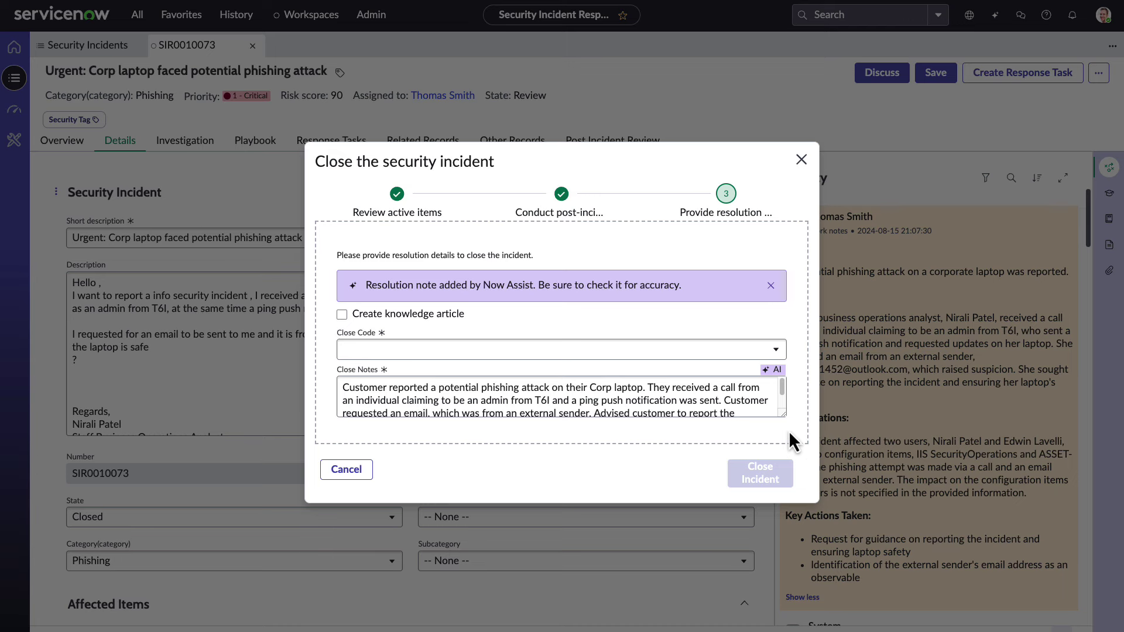
# Step: Review the Now Assist close notes and choose close code Investigation completed
pyautogui.moveTo(782, 414); pyautogui.dragTo(784, 444)
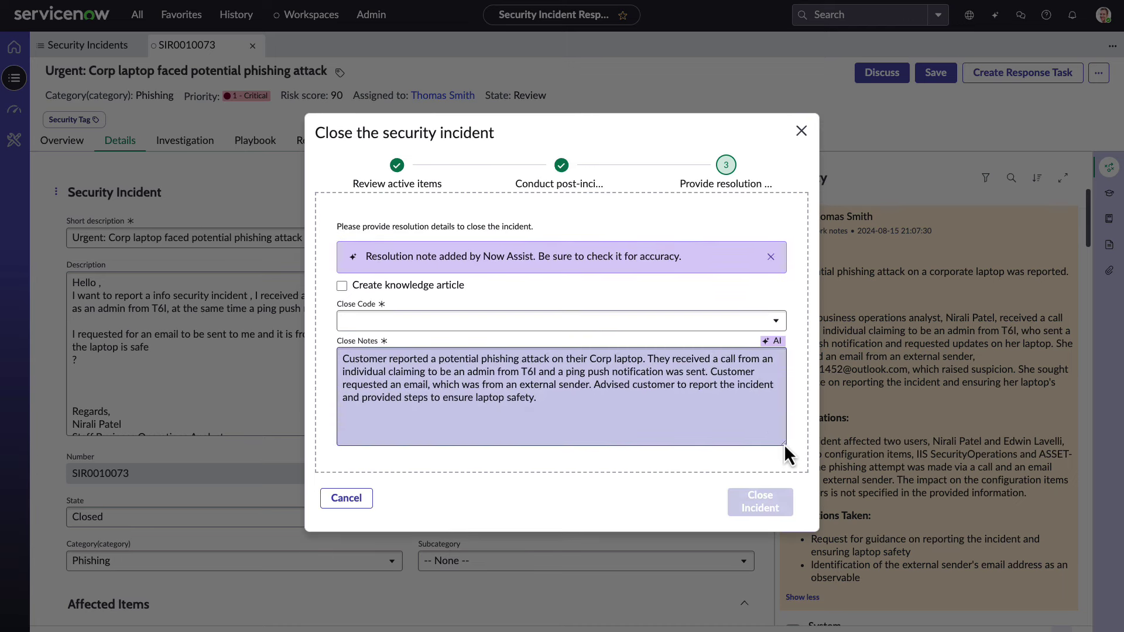
pyautogui.click(629, 405)
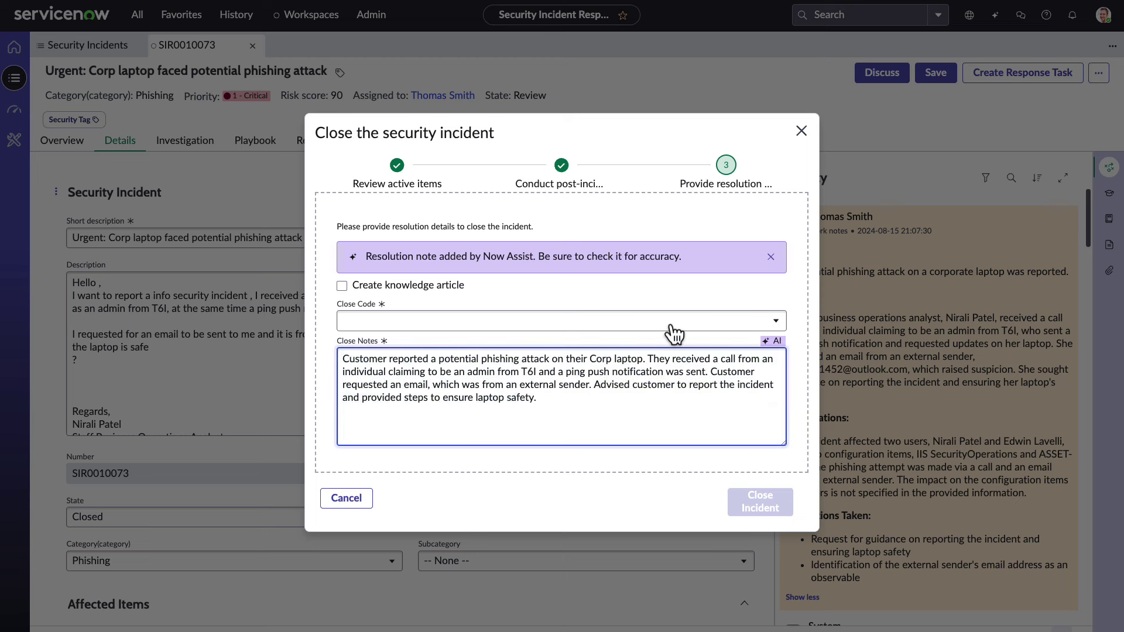
pyautogui.click(641, 321)
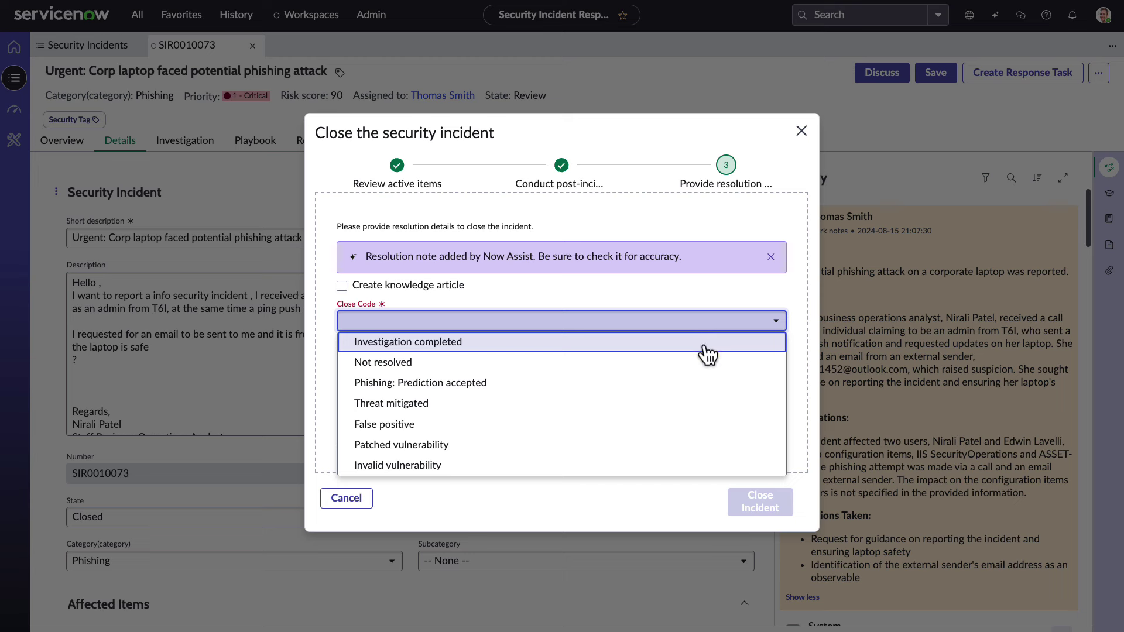
pyautogui.click(707, 346)
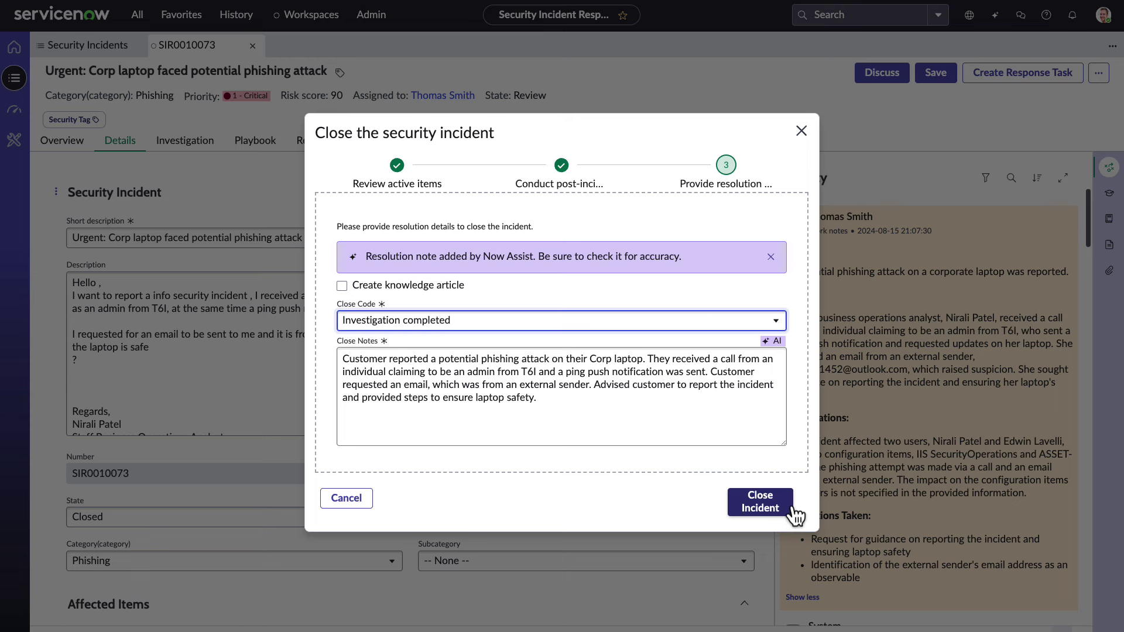
# Step: Dismiss the close dialog and have the Now Assist panel summarize this record
pyautogui.click(798, 136)
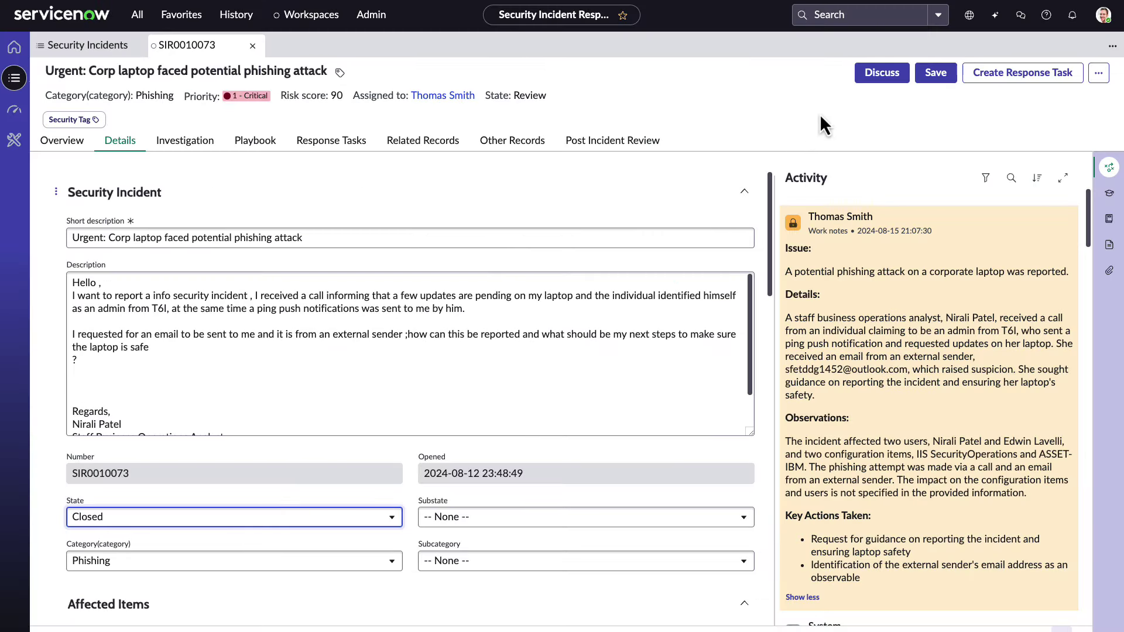
pyautogui.click(995, 17)
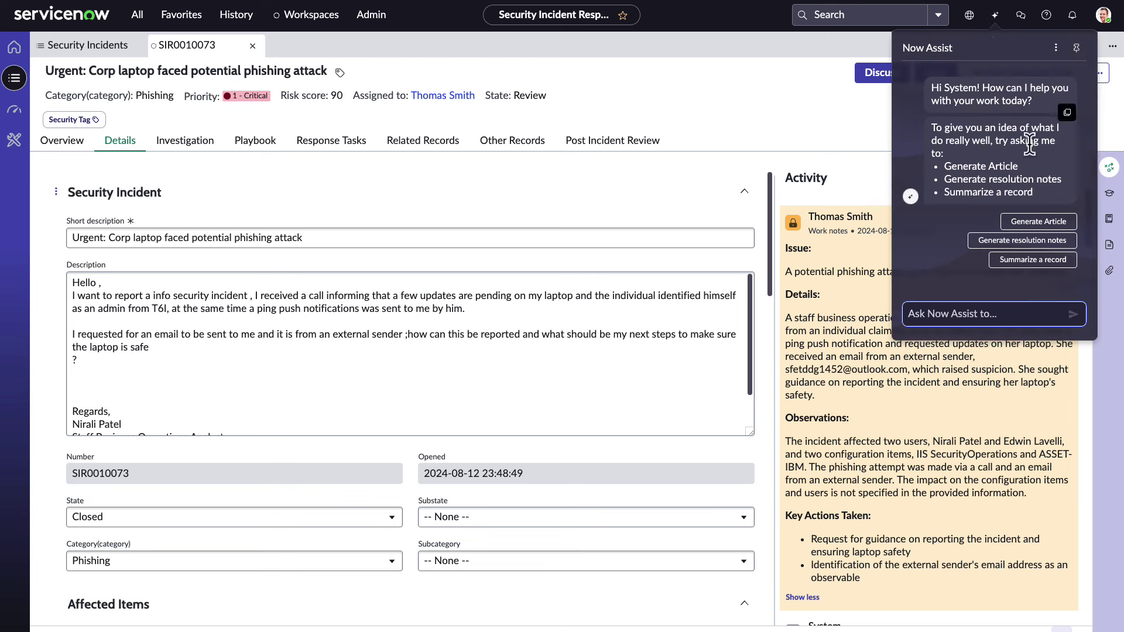
pyautogui.click(1073, 261)
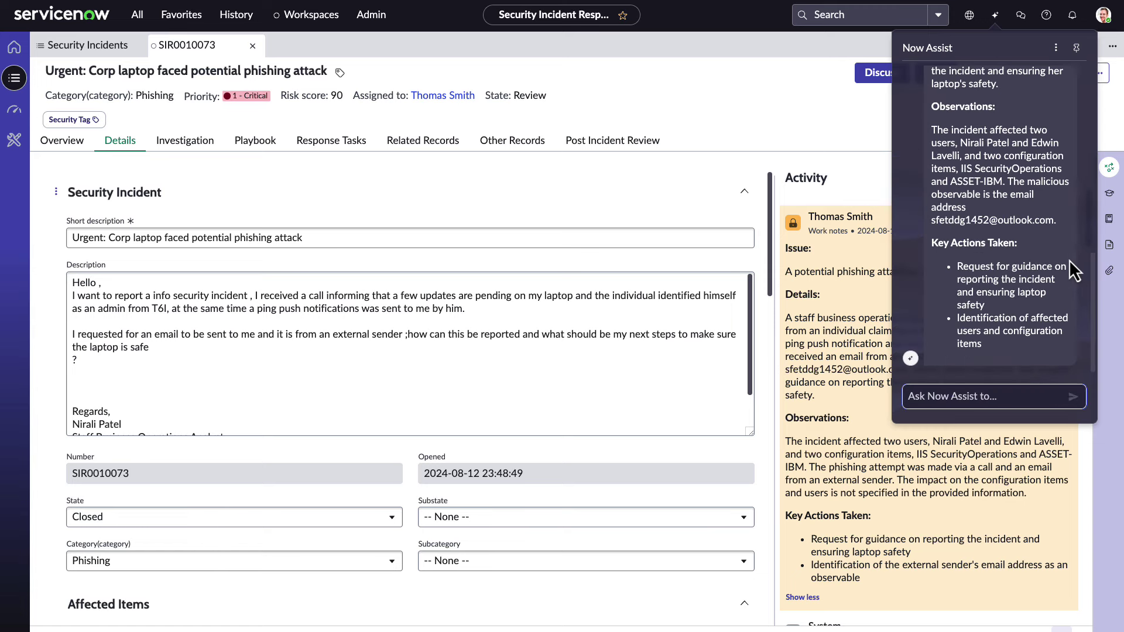
# Step: Read the record summary, then ask Now Assist 'Who are the affected users?'
pyautogui.scroll(1, 1069, 267)
pyautogui.scroll(1, 1069, 266)
pyautogui.scroll(1, 1069, 266)
pyautogui.scroll(1, 1069, 267)
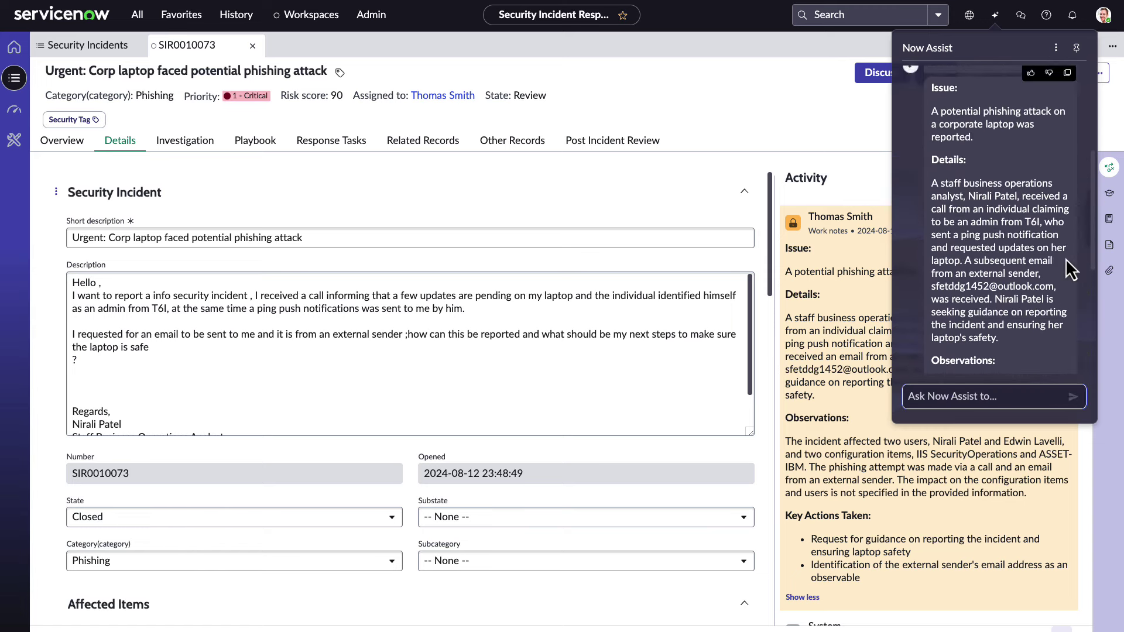
pyautogui.scroll(-1, 1068, 268)
pyautogui.scroll(1, 1069, 268)
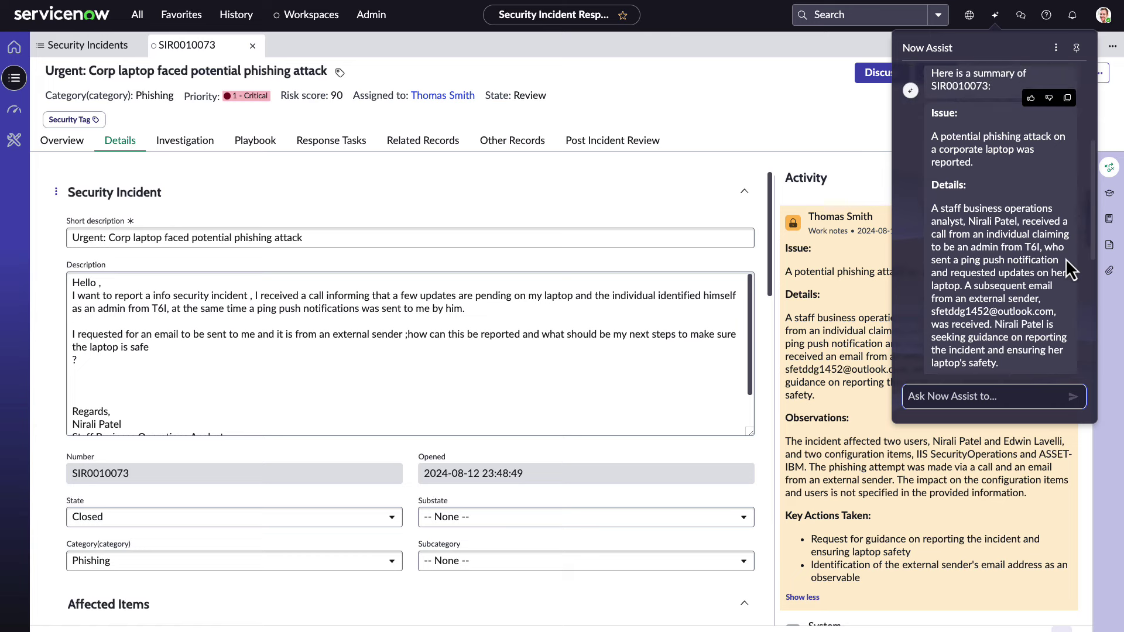
pyautogui.scroll(-2, 1069, 268)
pyautogui.scroll(-2, 1069, 268)
pyautogui.scroll(-2, 1069, 268)
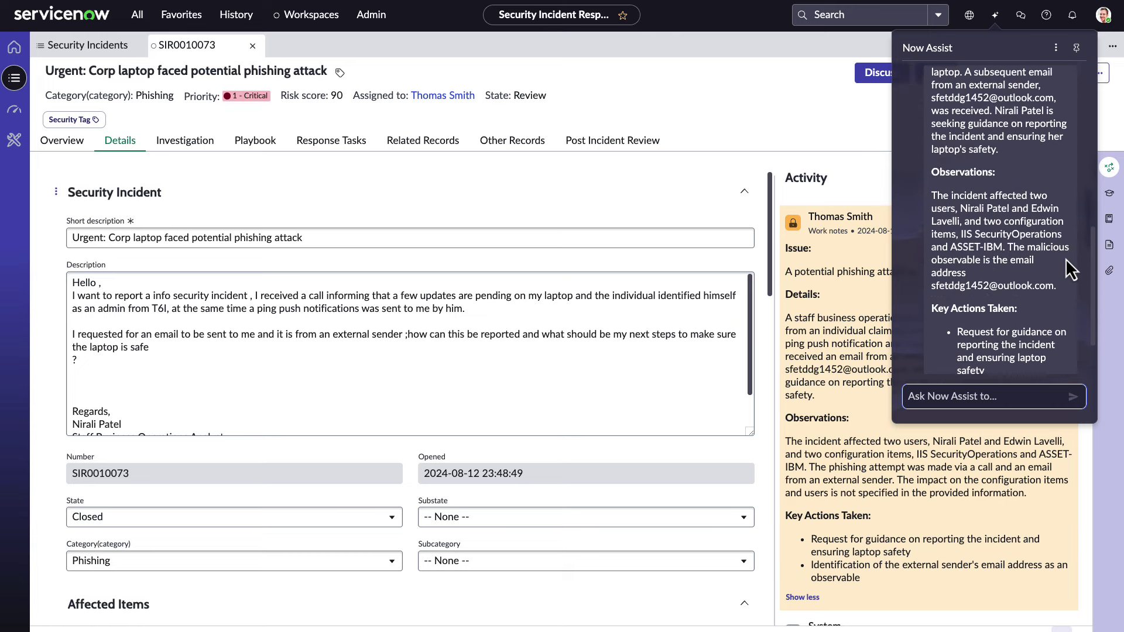
pyautogui.scroll(-1, 1069, 268)
pyautogui.scroll(-1, 1069, 268)
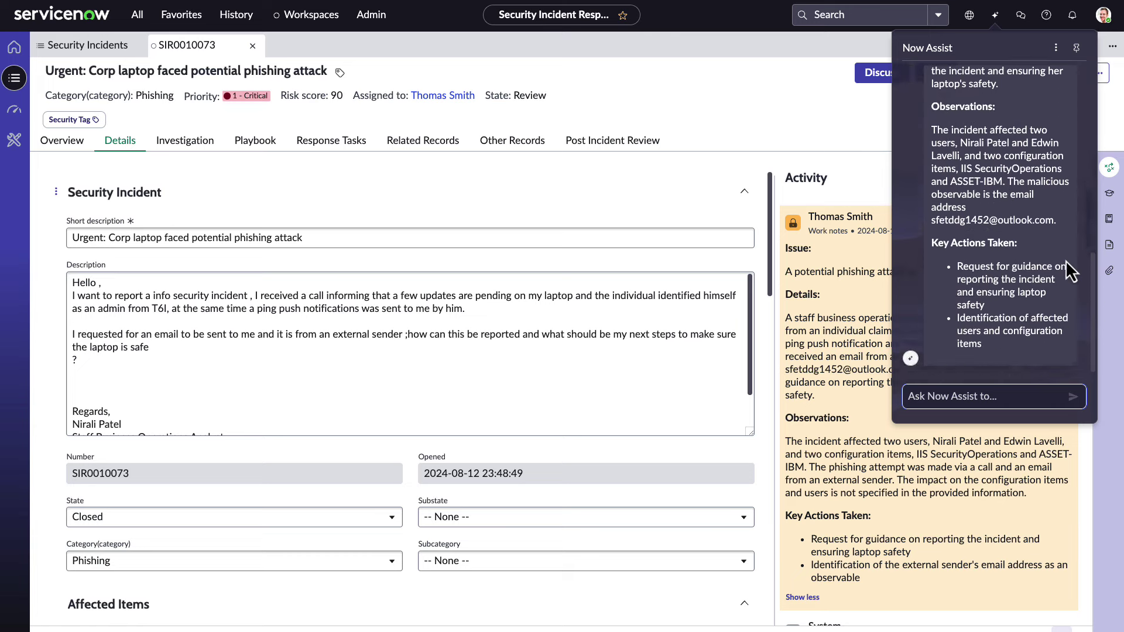
pyautogui.write('Who a')
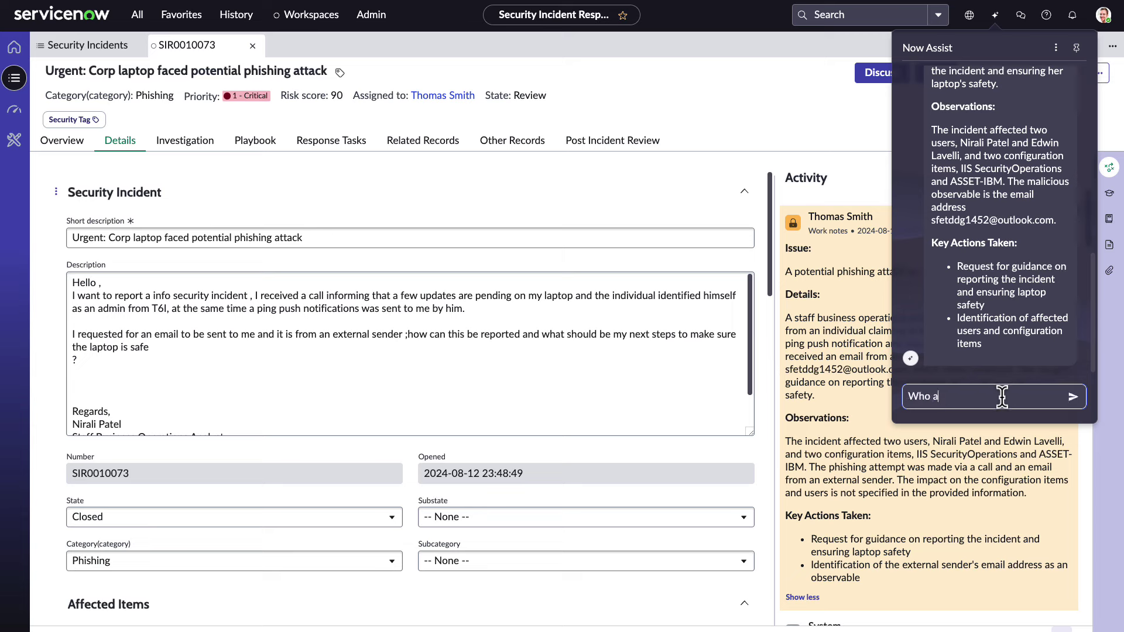
pyautogui.write('re the affected')
pyautogui.write(' users?')
pyautogui.press('Return')
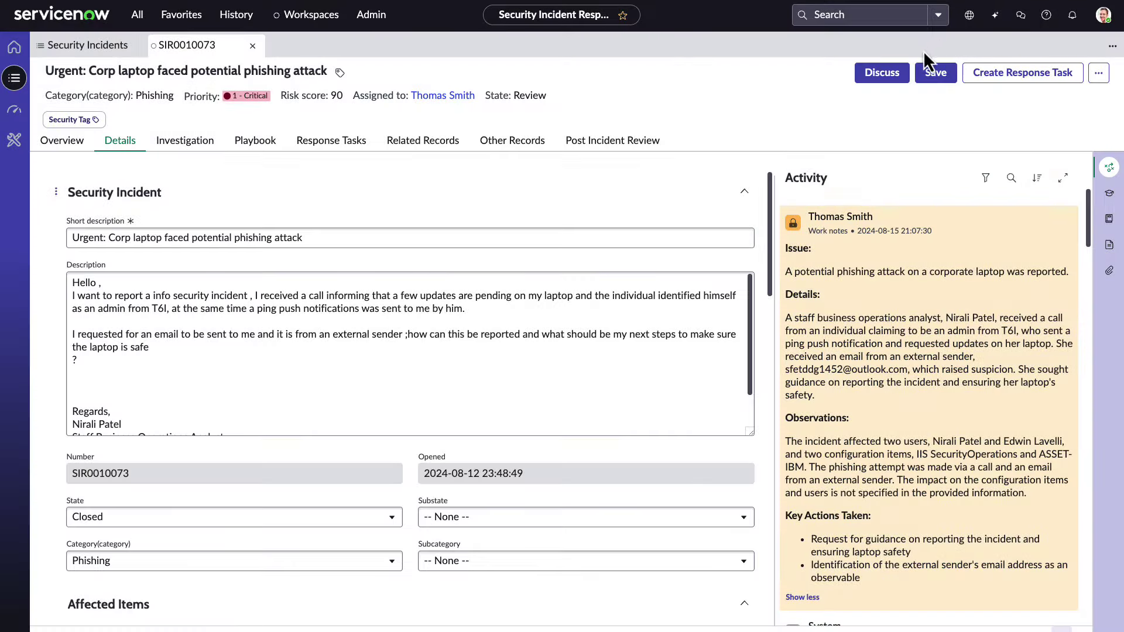
# Step: In Now Assist Admin Features, choose Security Operations and view the Security Incident feature details
pyautogui.click(136, 17)
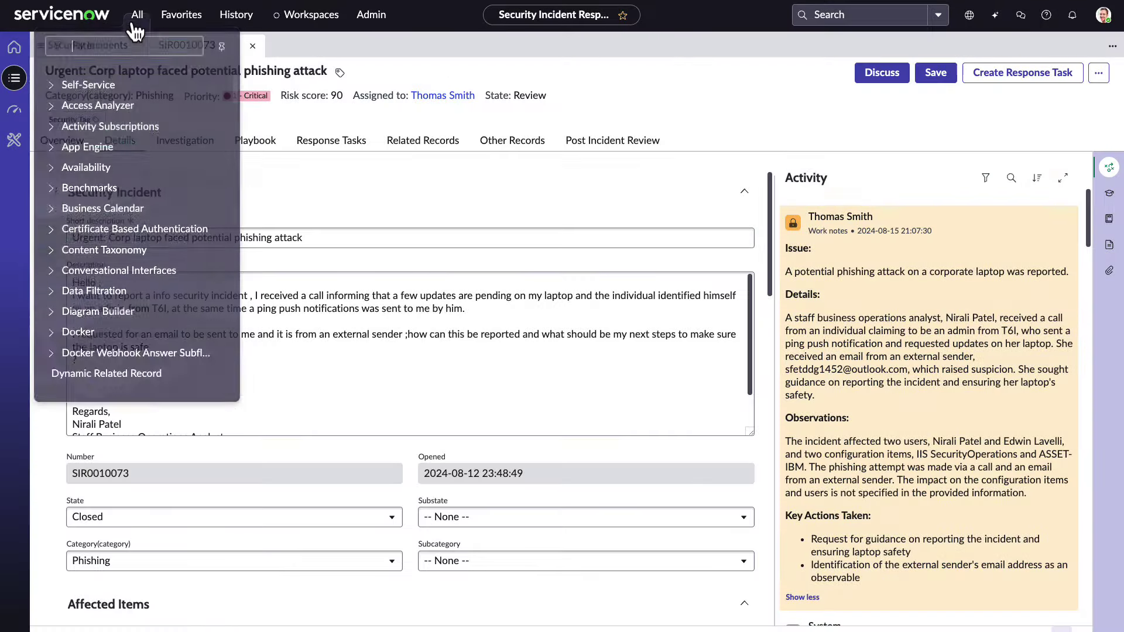
pyautogui.write('Now As')
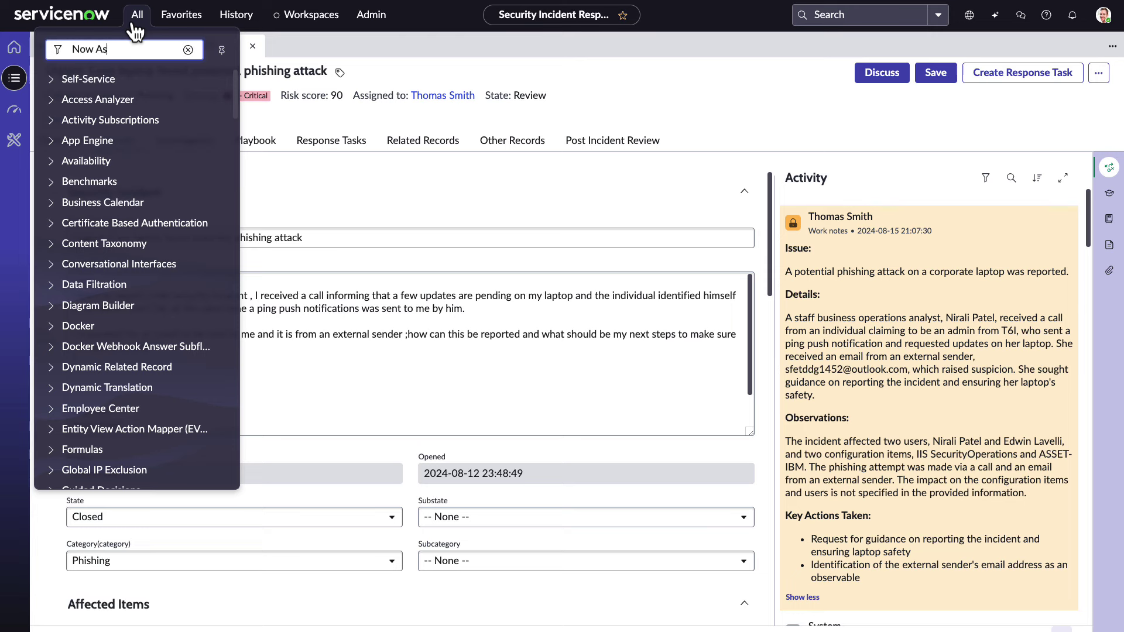
pyautogui.write('sist Admin')
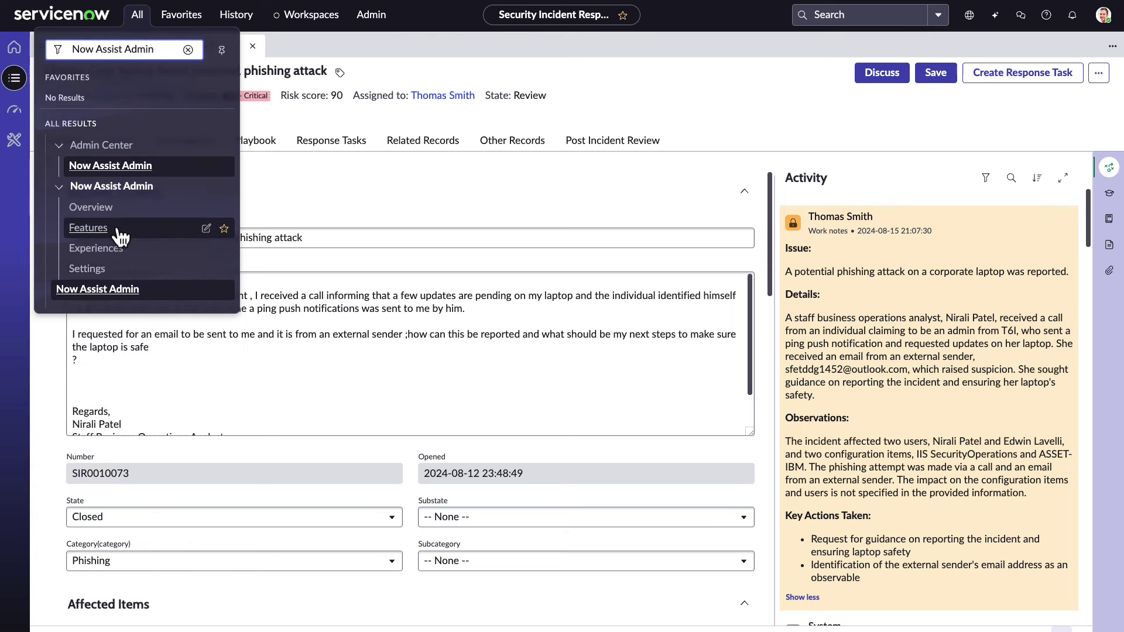
pyautogui.click(119, 229)
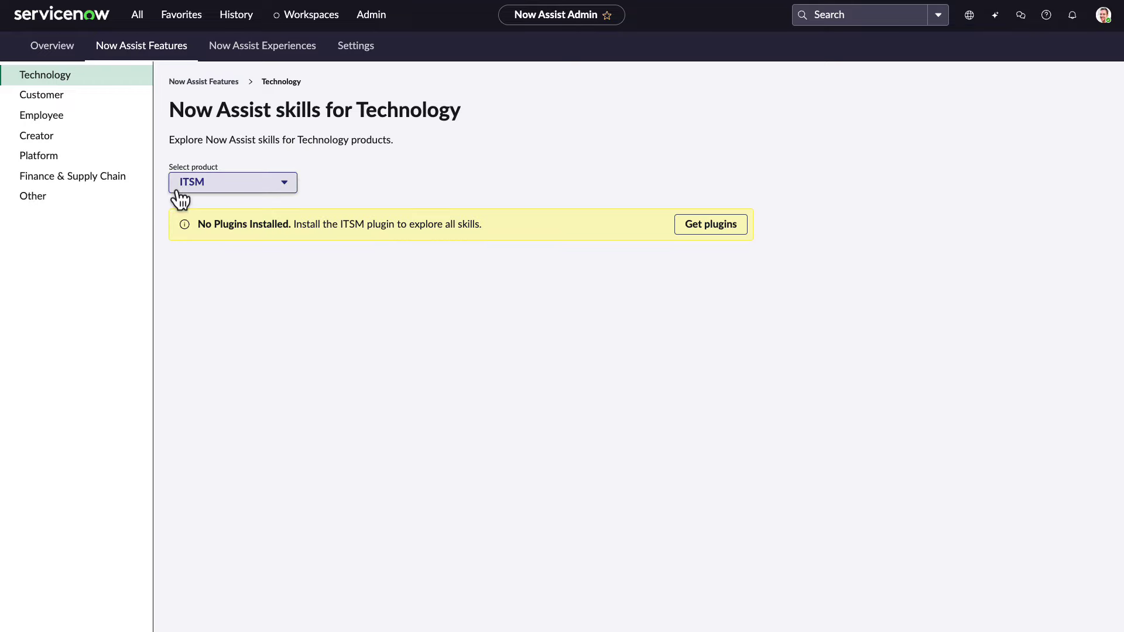
pyautogui.click(187, 186)
pyautogui.click(222, 223)
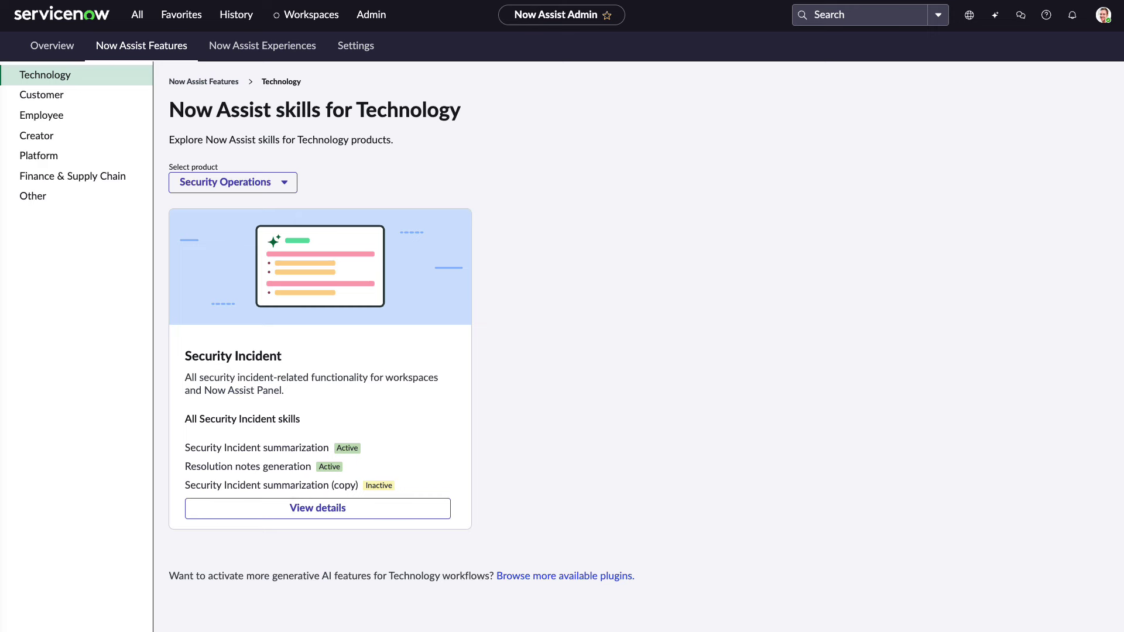
pyautogui.click(220, 515)
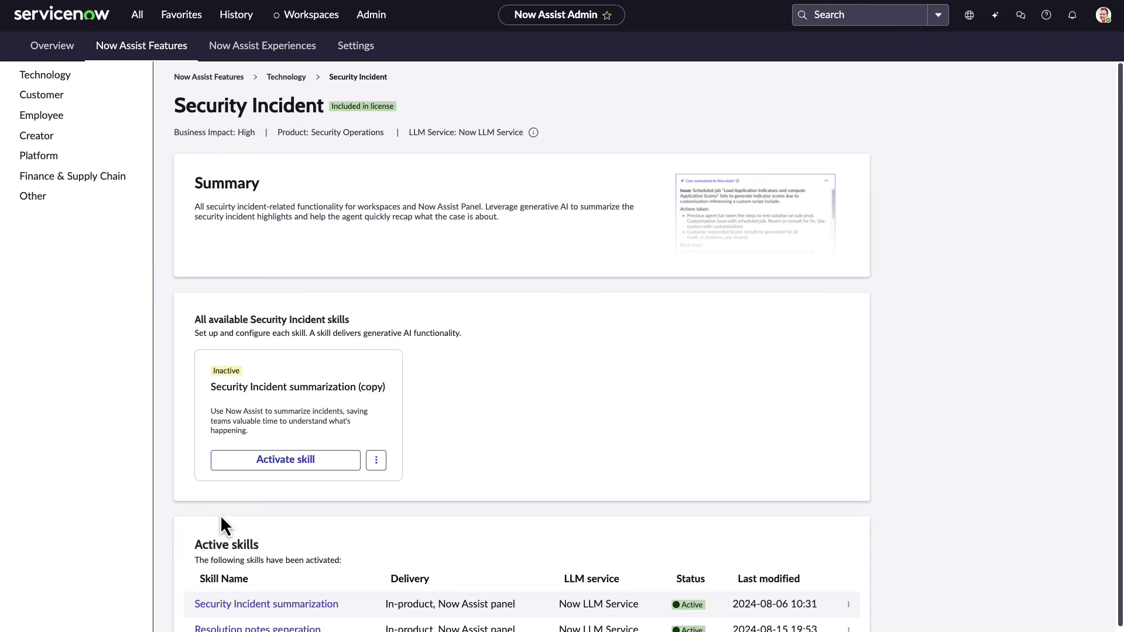
# Step: Open the Security Incident summarization skill from the Active skills list
pyautogui.scroll(-1, 166, 524)
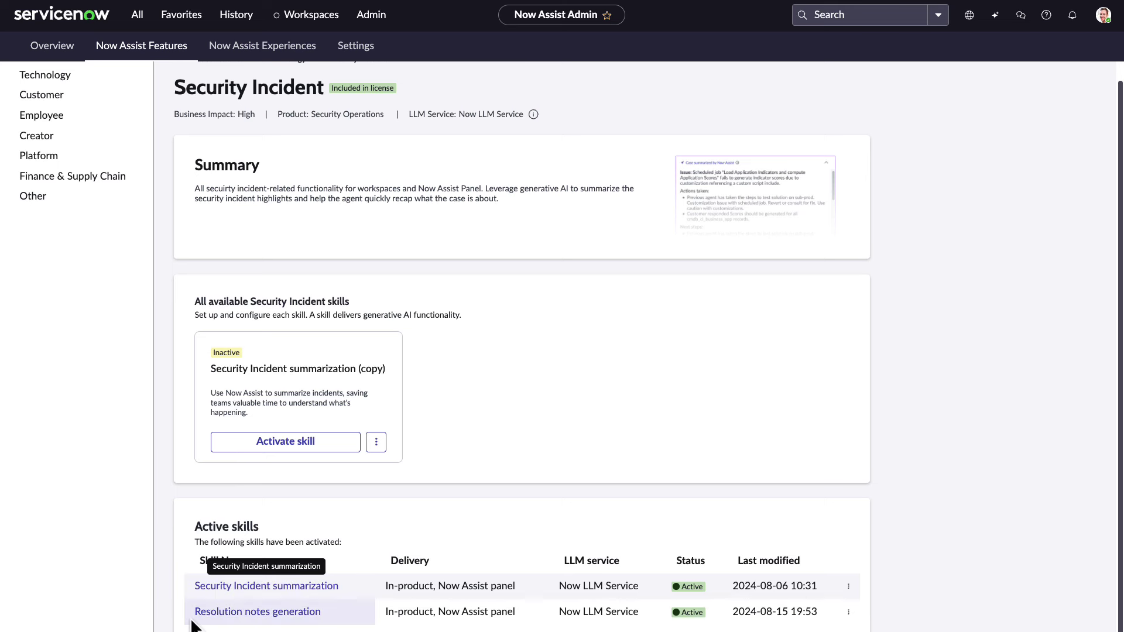
pyautogui.click(298, 588)
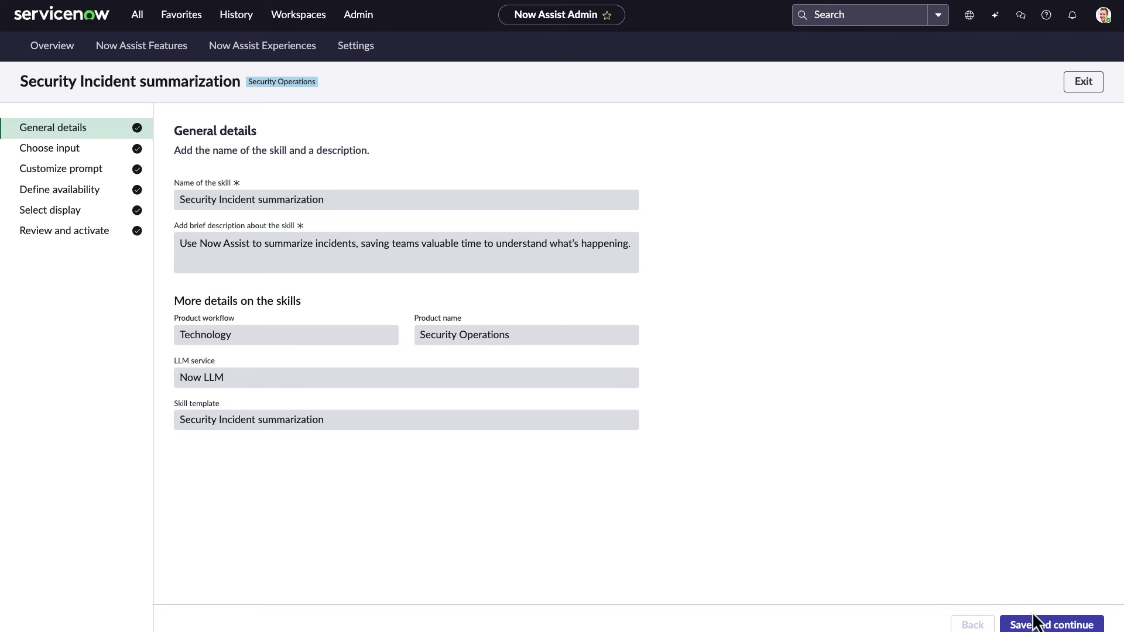
# Step: Save the general details and continue to the Choose input step
pyautogui.click(1050, 627)
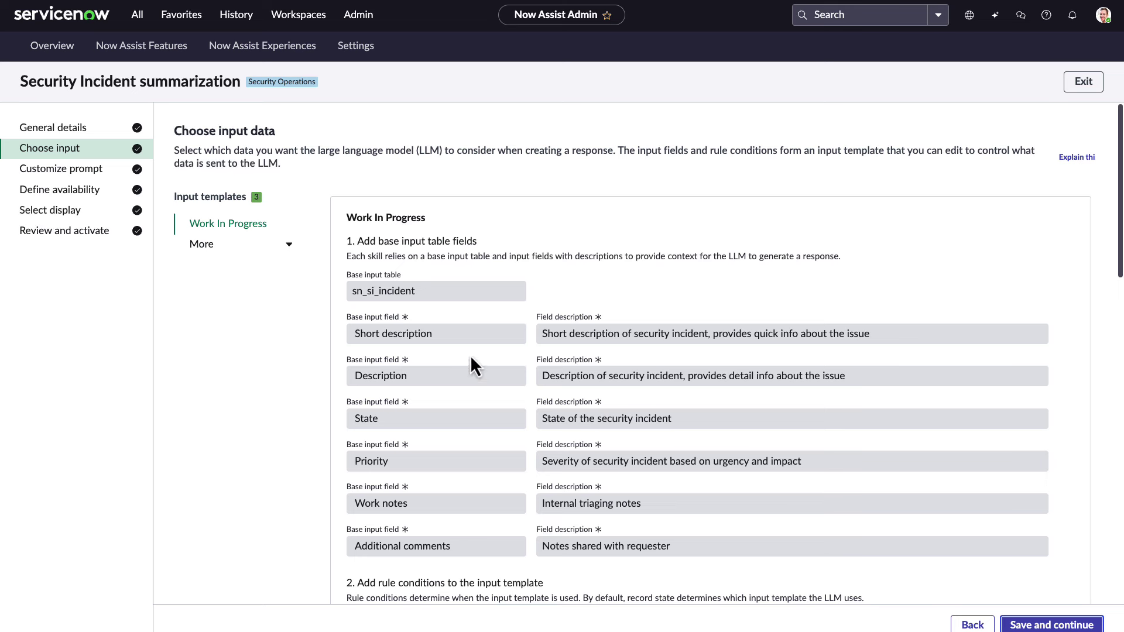
# Step: Switch the input template to Review, then to Closed
pyautogui.click(289, 249)
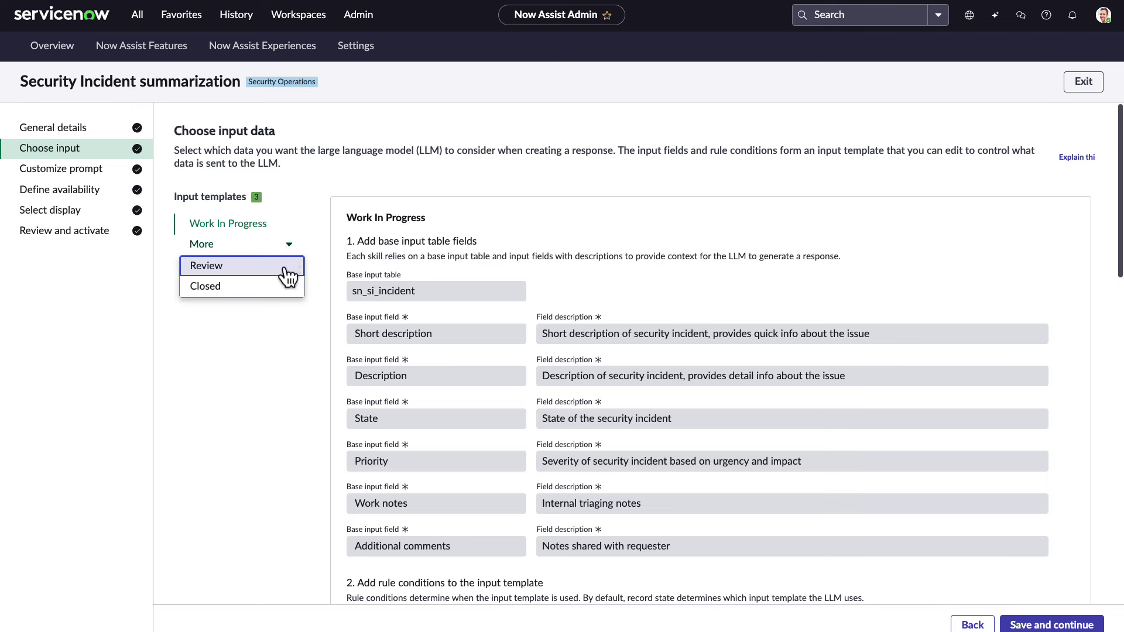
pyautogui.click(287, 272)
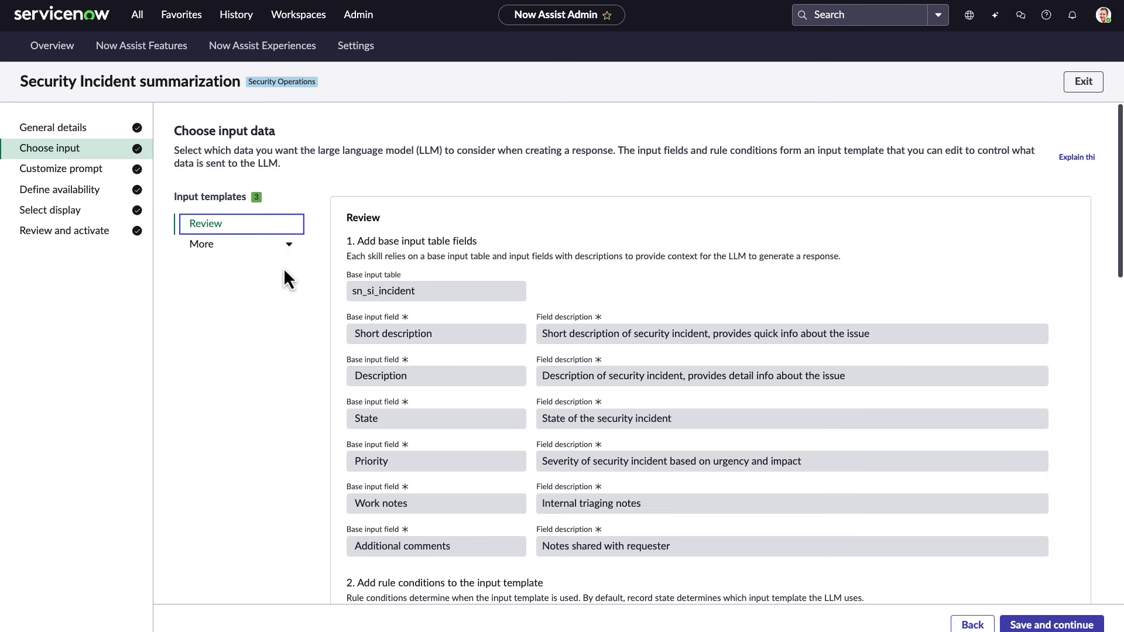
pyautogui.click(288, 256)
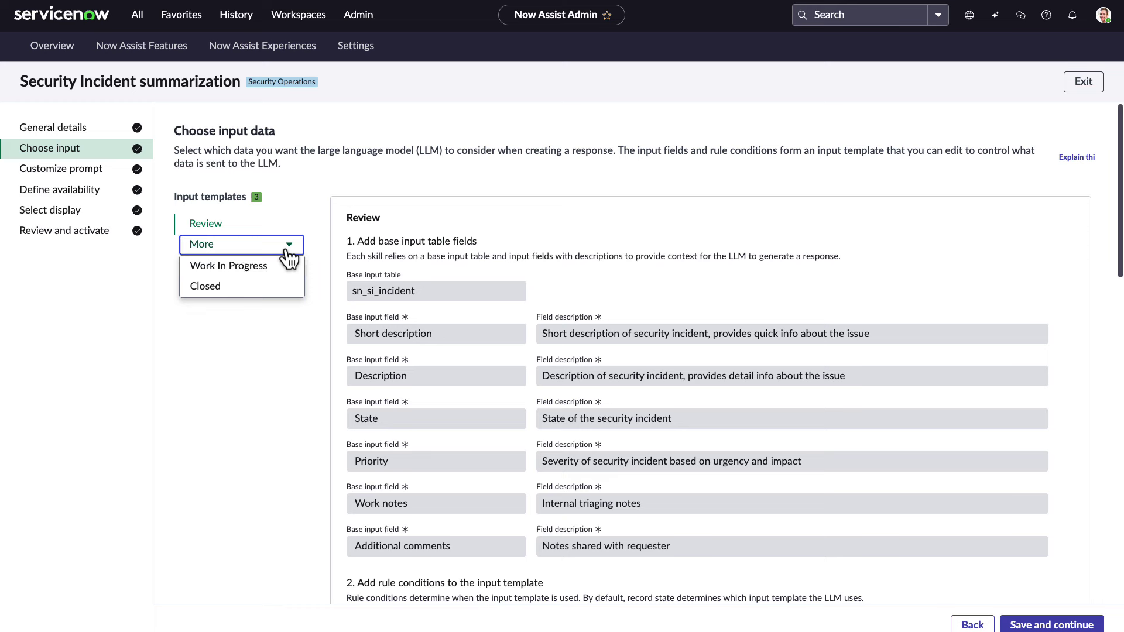
pyautogui.click(265, 285)
# Step: Scroll through the Closed template's close code and notes fields, rule conditions and four related-table data sources
pyautogui.scroll(-3, 275, 380)
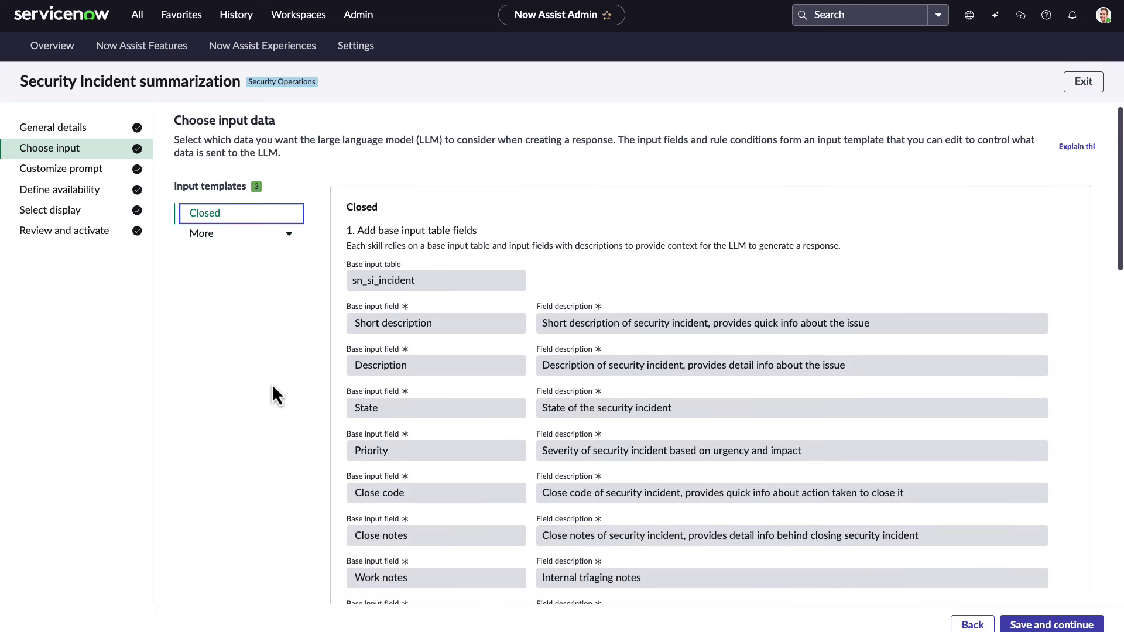
pyautogui.scroll(-3, 273, 387)
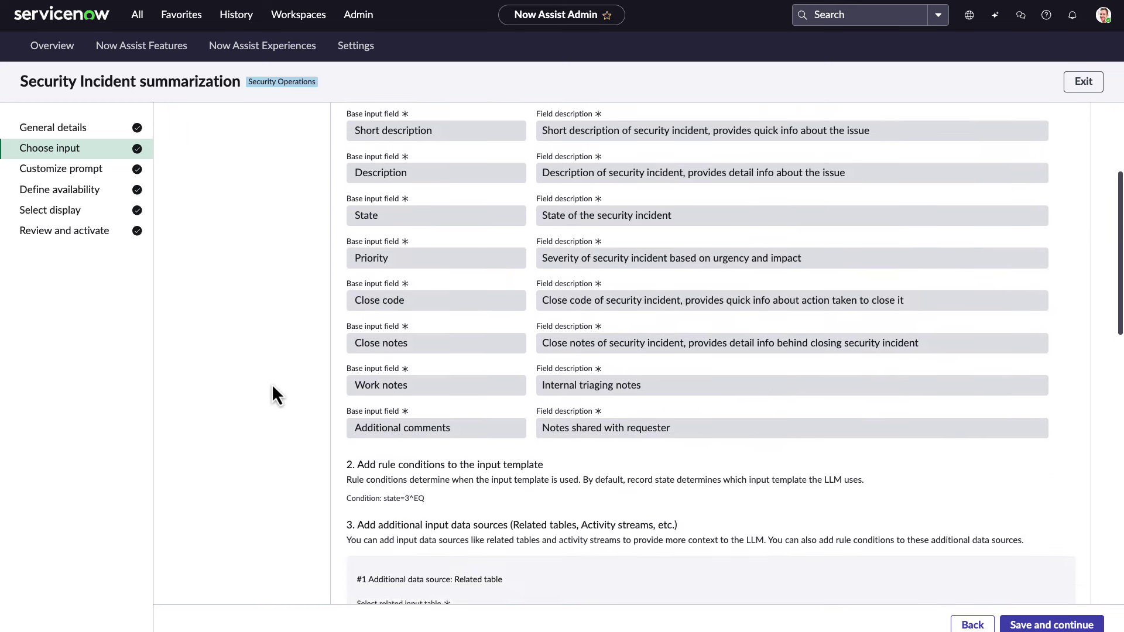
pyautogui.scroll(-1, 272, 387)
pyautogui.scroll(-1, 272, 386)
pyautogui.scroll(-1, 273, 387)
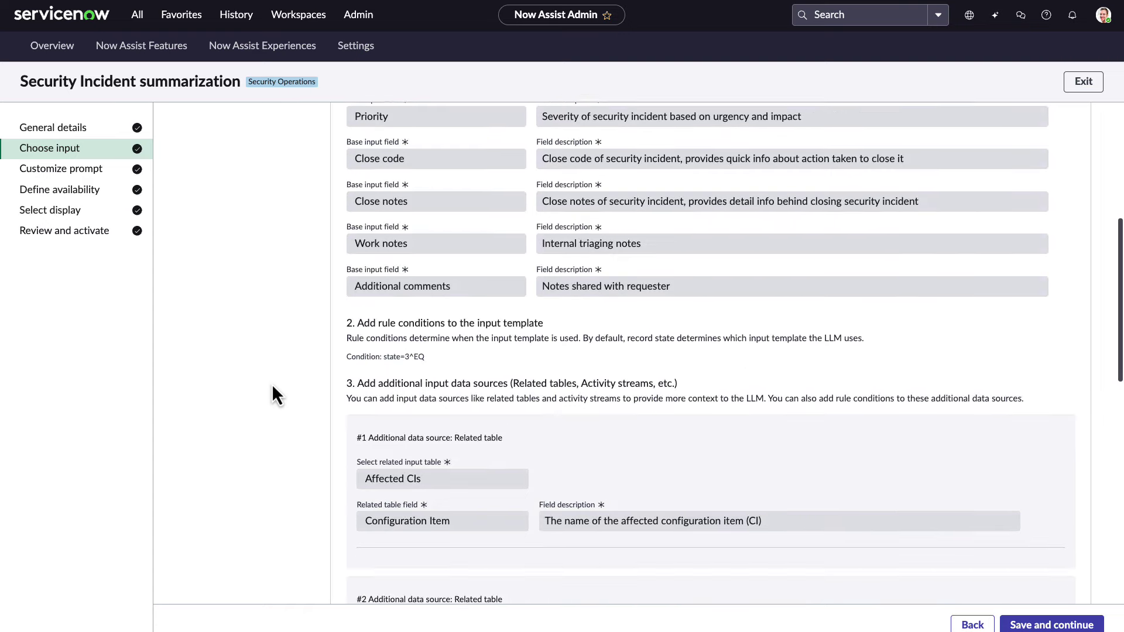
pyautogui.scroll(-1, 273, 387)
pyautogui.scroll(-1, 273, 387)
pyautogui.scroll(-2, 272, 387)
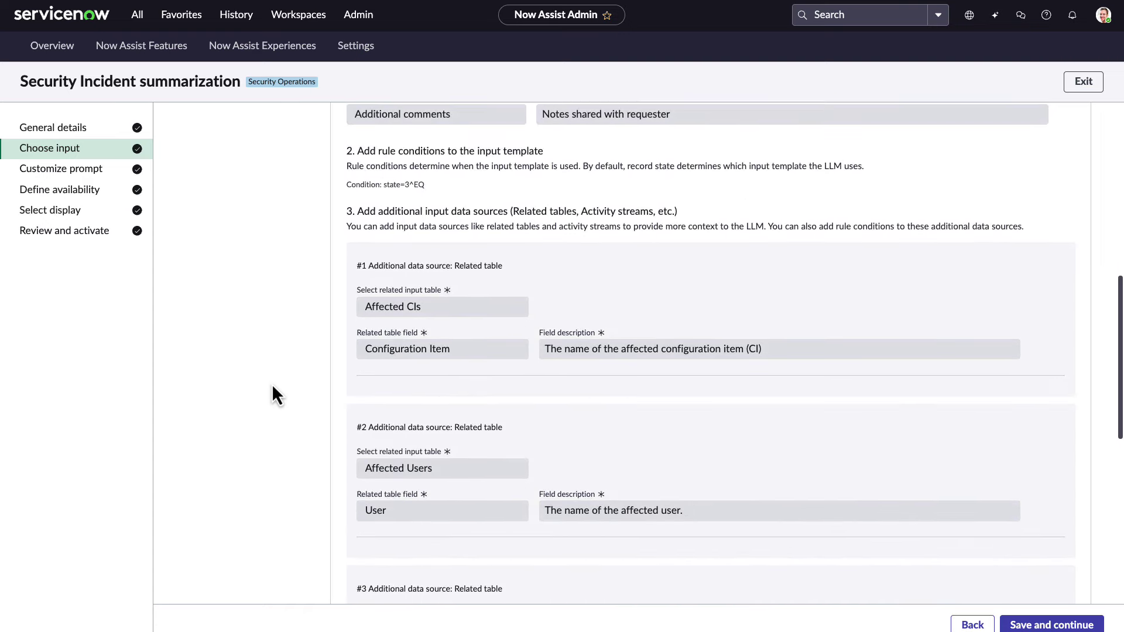
pyautogui.scroll(-1, 273, 387)
pyautogui.scroll(-1, 272, 384)
pyautogui.scroll(-1, 272, 384)
pyautogui.scroll(-2, 271, 384)
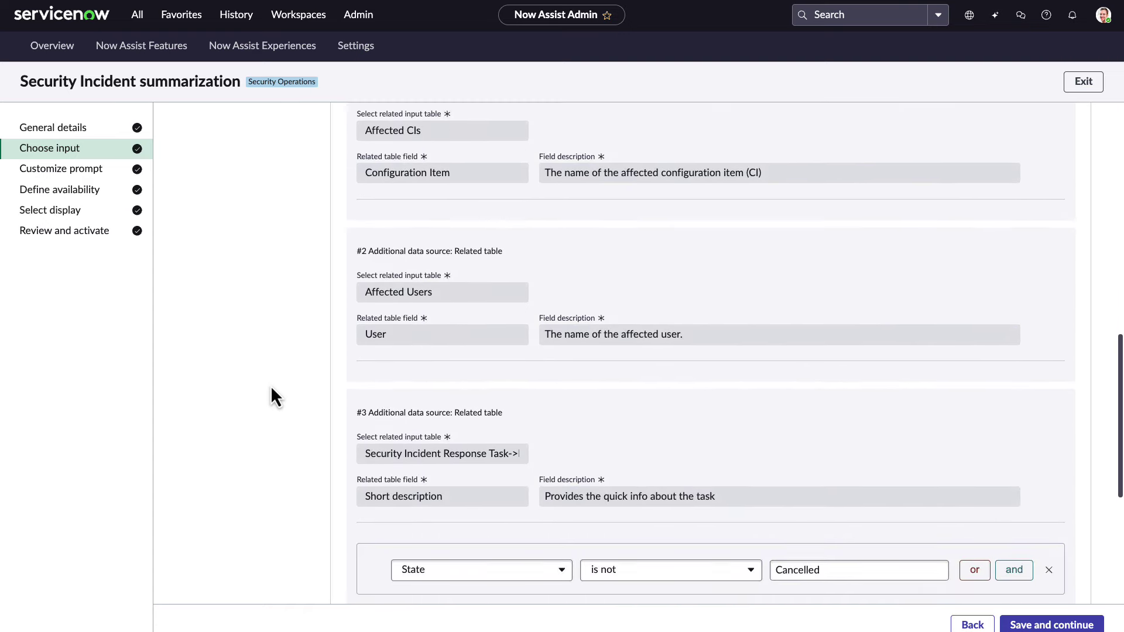
pyautogui.scroll(-1, 271, 385)
pyautogui.scroll(-2, 270, 385)
pyautogui.scroll(-1, 271, 385)
pyautogui.scroll(-2, 270, 385)
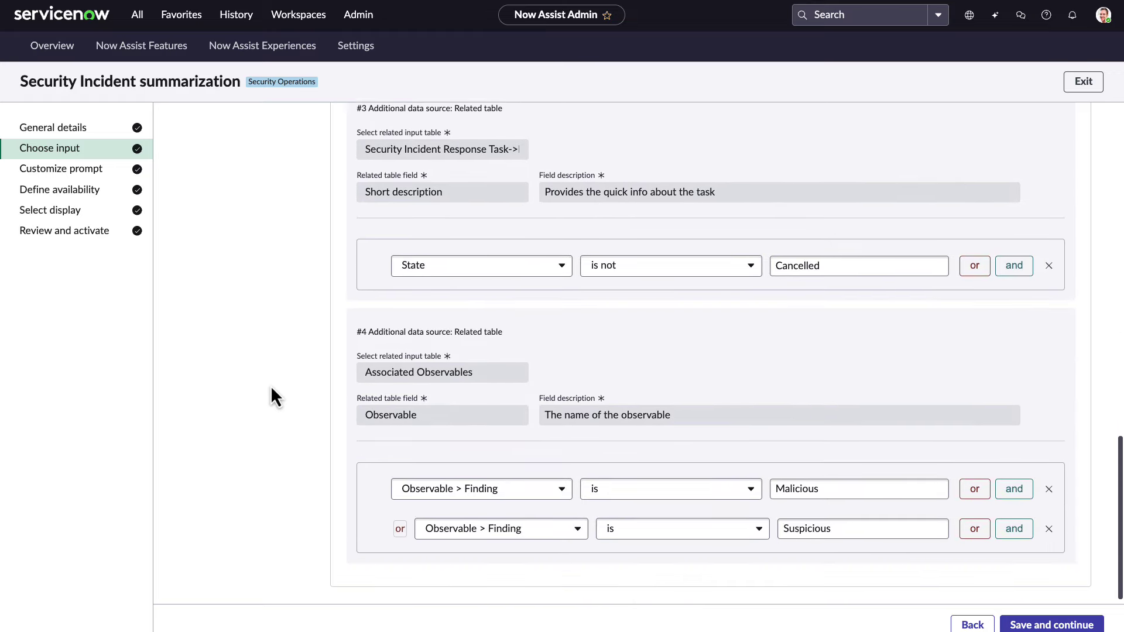